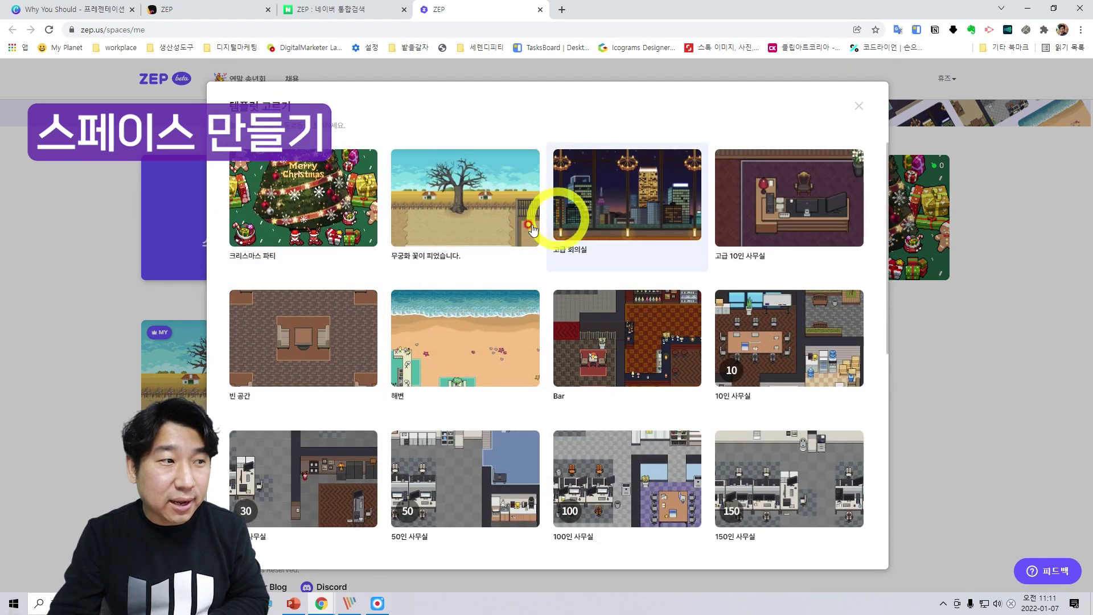
Step: Look through the space templates and choose 자연 친화 60인 사무실 for the new space
scroll(296, 211, "down", 2)
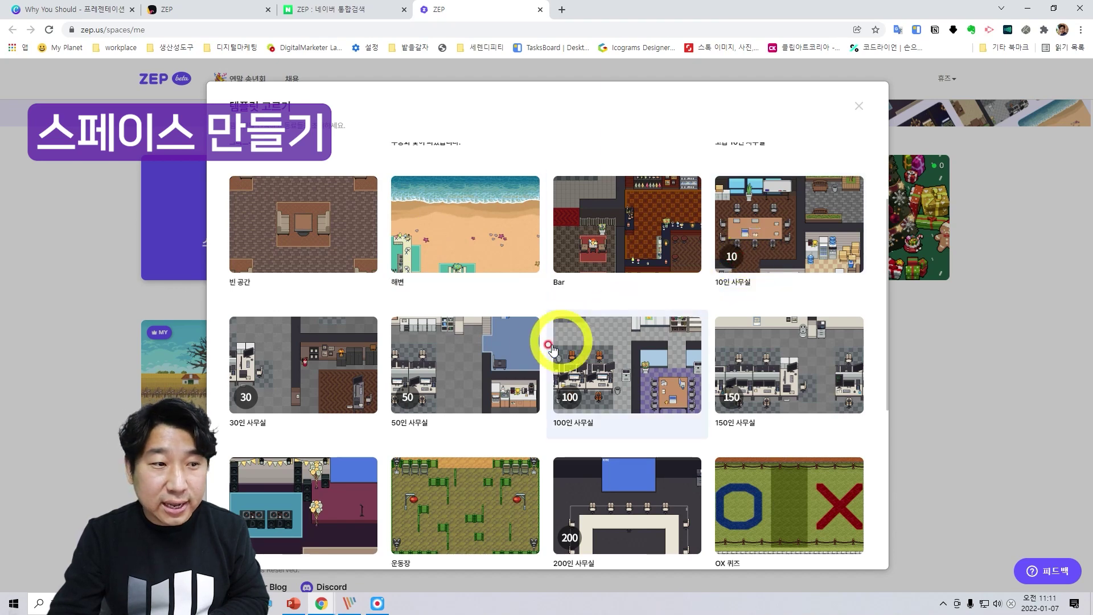
scroll(612, 350, "down", 1)
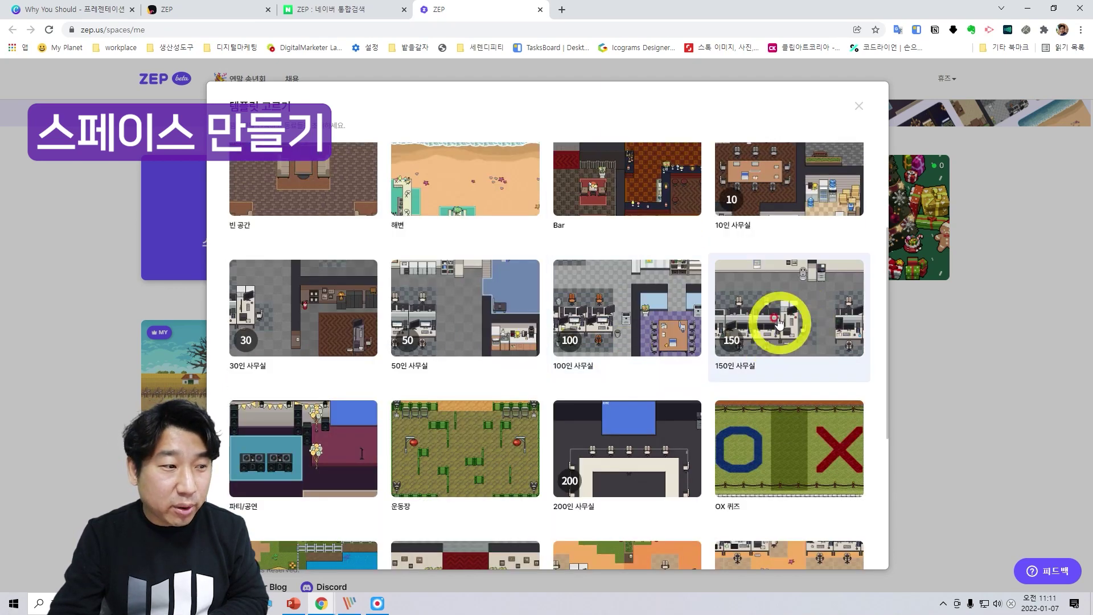
scroll(808, 316, "down", 1)
scroll(320, 393, "down", 2)
scroll(322, 397, "down", 2)
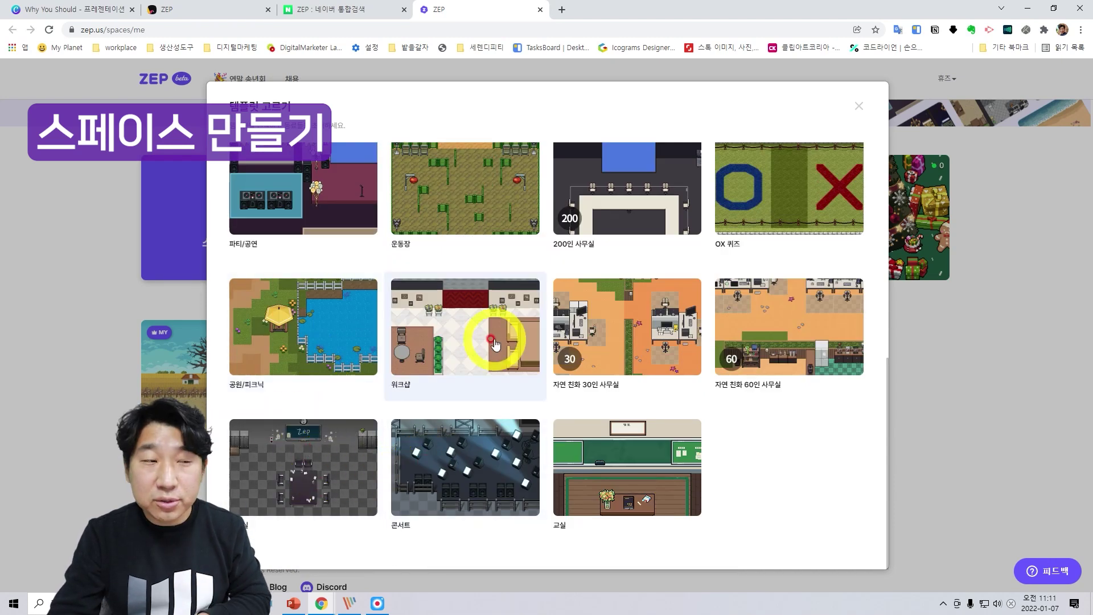
scroll(497, 371, "up", 6)
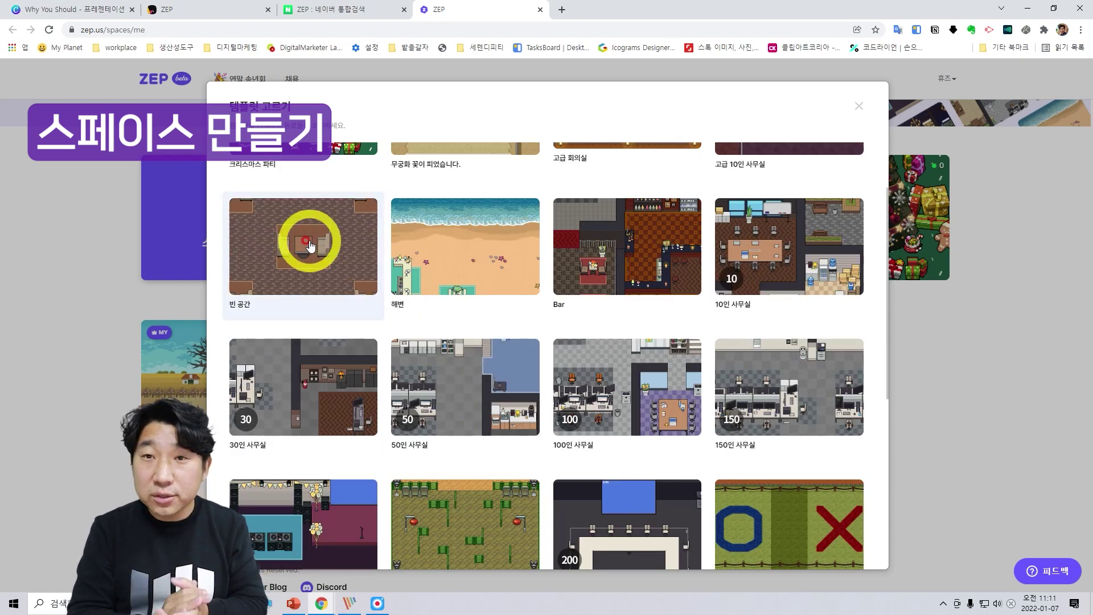
scroll(309, 245, "down", 5)
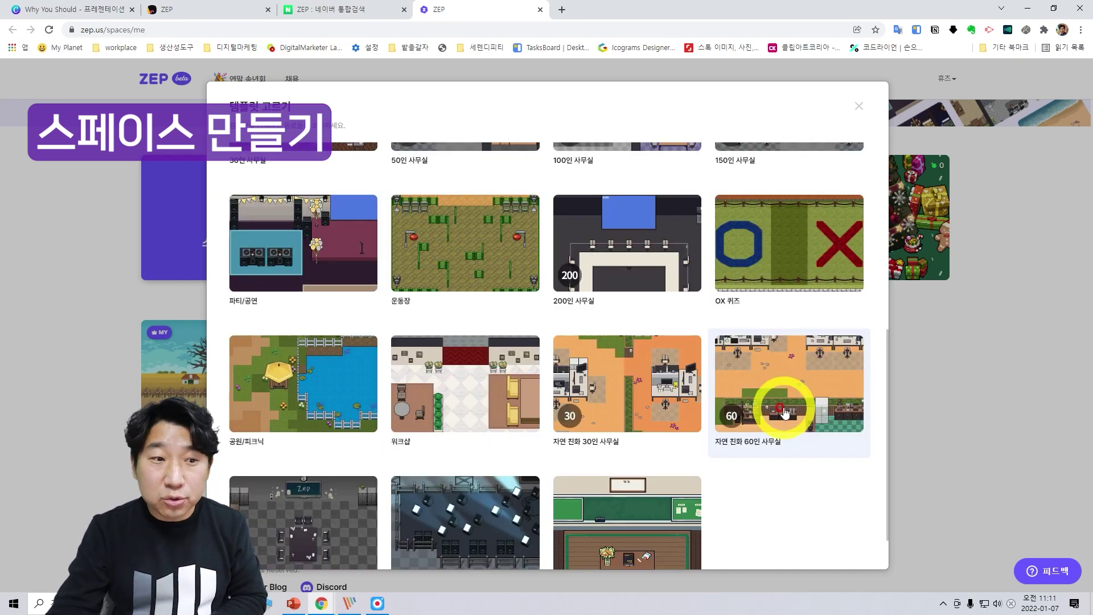
left_click(750, 388)
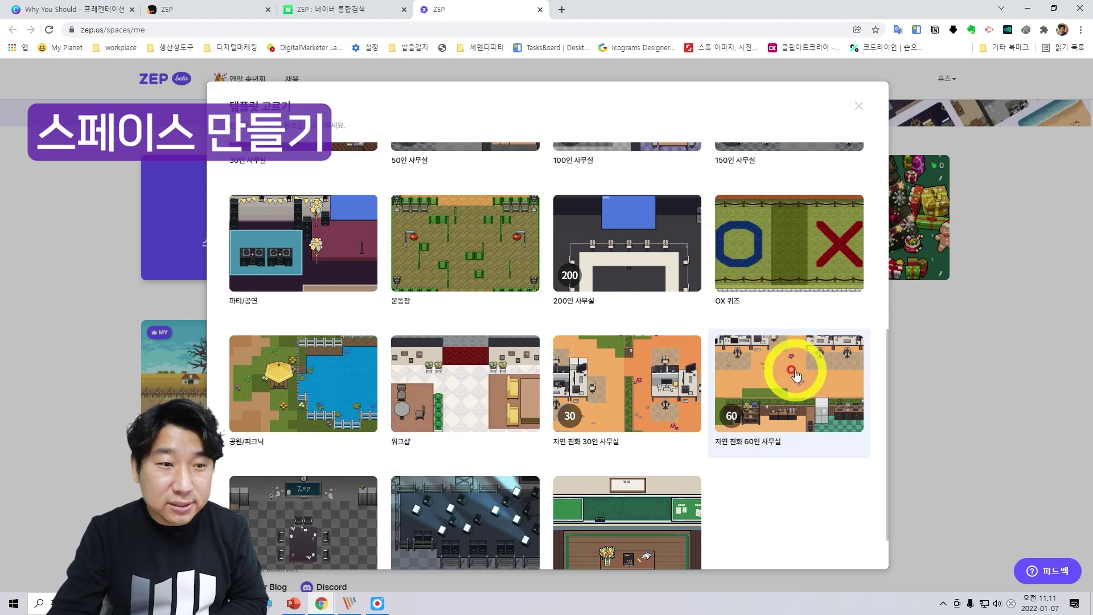
Step: Name the space 사무실, leave the password setting off, and create it
left_click(492, 315)
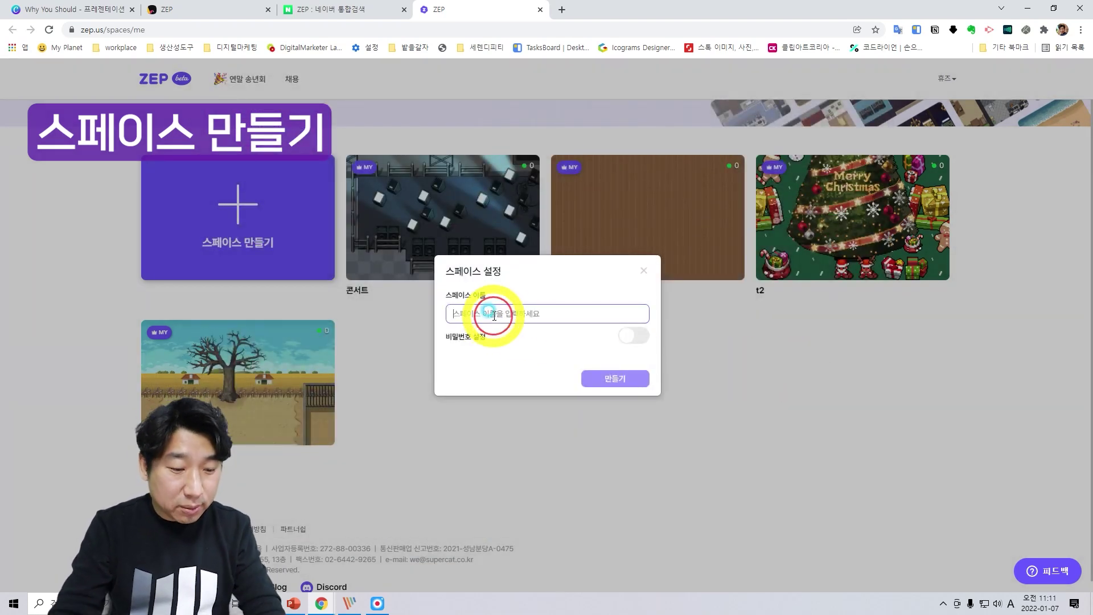
type("TK시")
key("BackSpace")
key("BackSpace")
key("Hangul")
type("ㅁ")
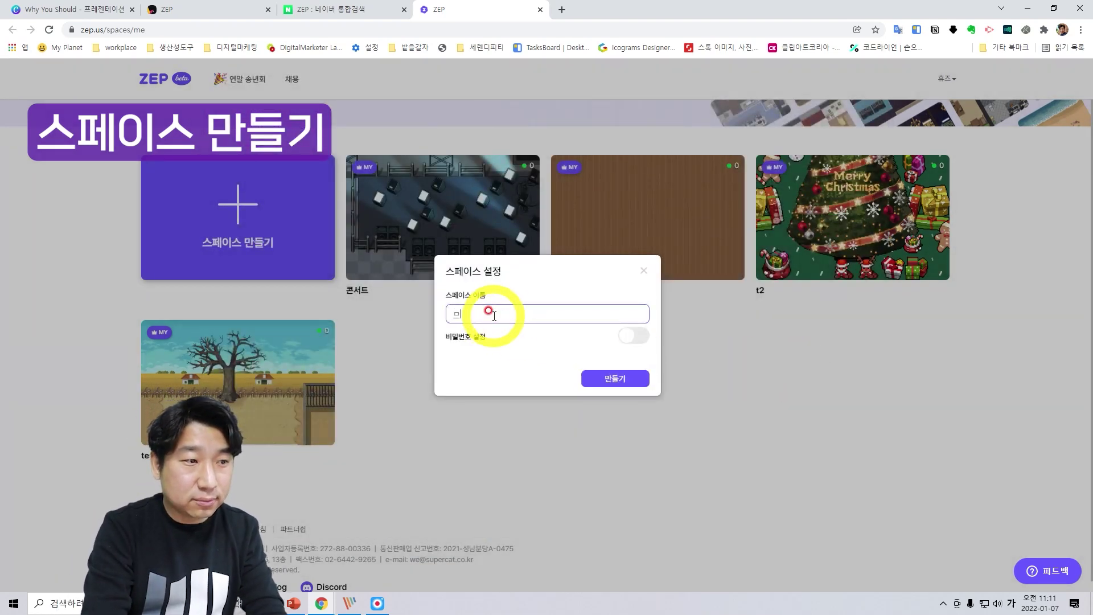
key("BackSpace")
type("사되")
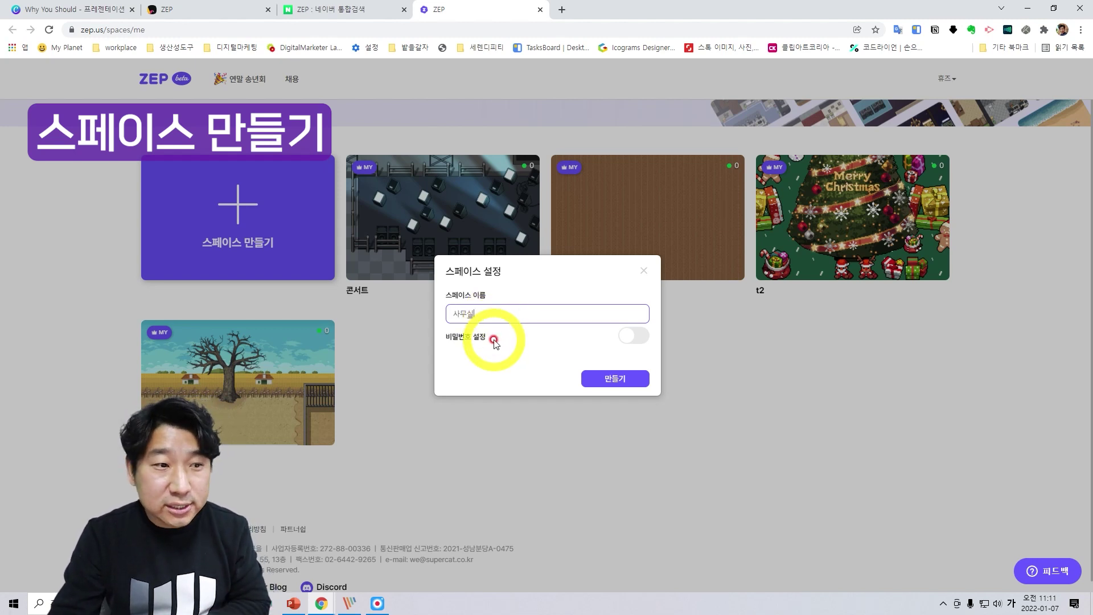
left_click(609, 379)
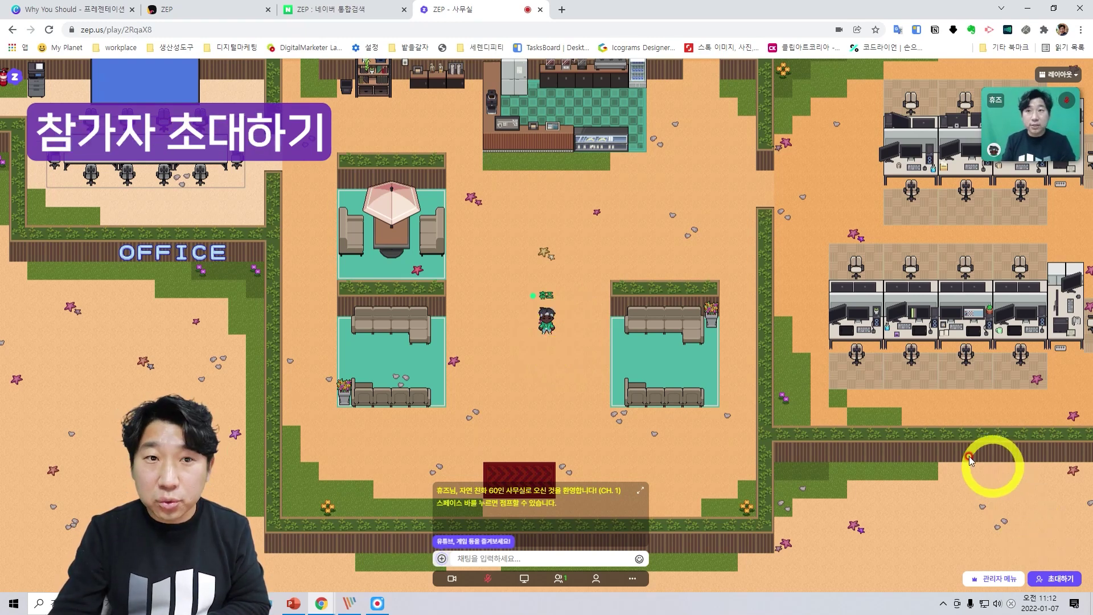
Step: Open the friend invitation panel for the space, and switch the camera off and back on
left_click(1069, 583)
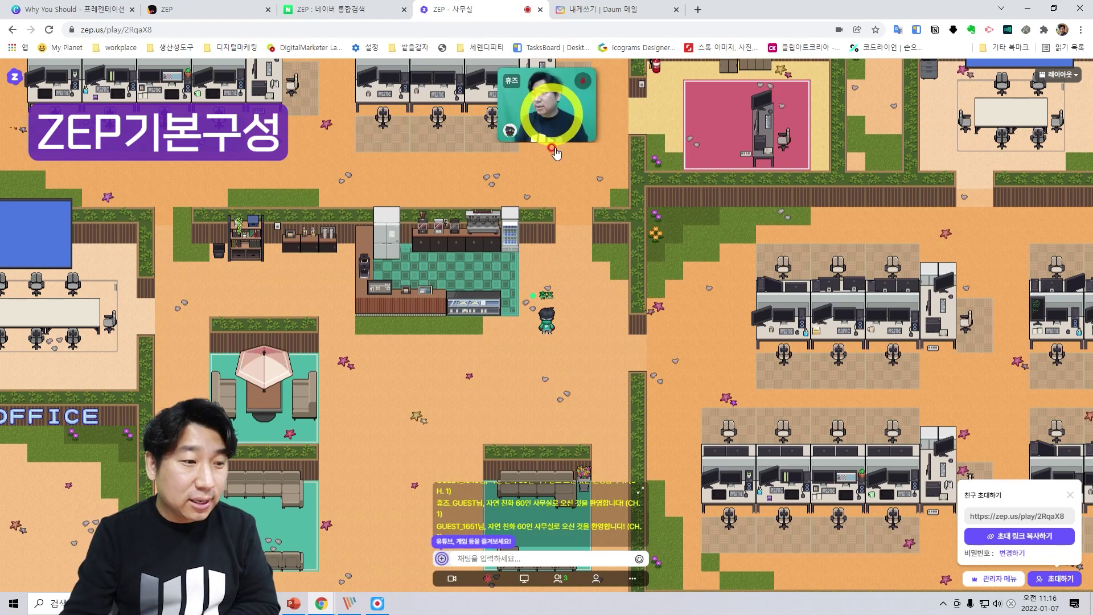
left_click(454, 579)
left_click(453, 579)
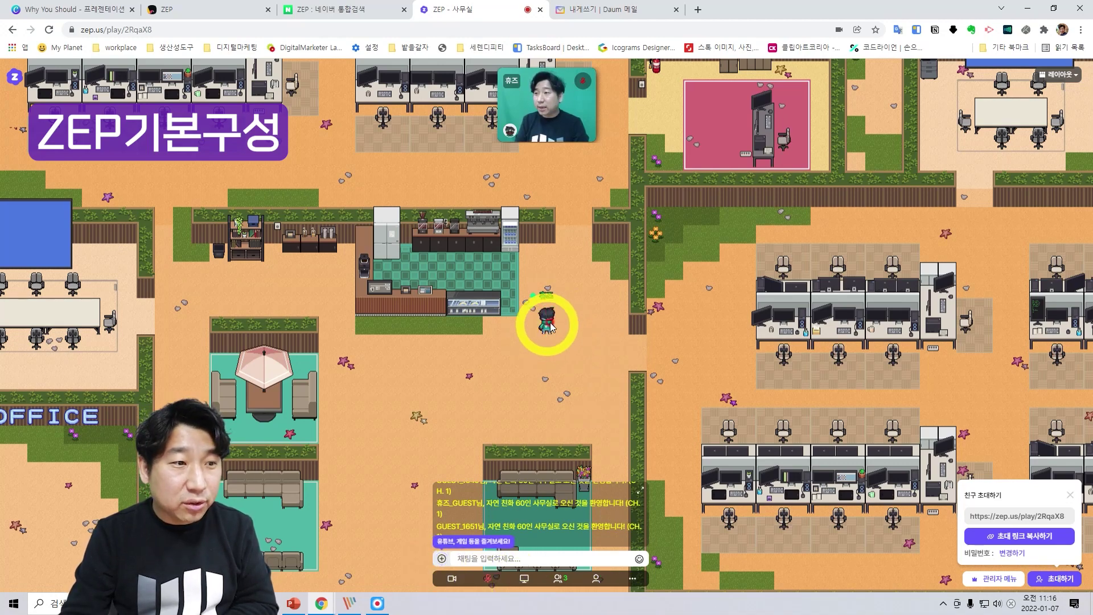
Step: Walk the avatar down the office to the two participants at the red mat so their videos connect
left_click(921, 237)
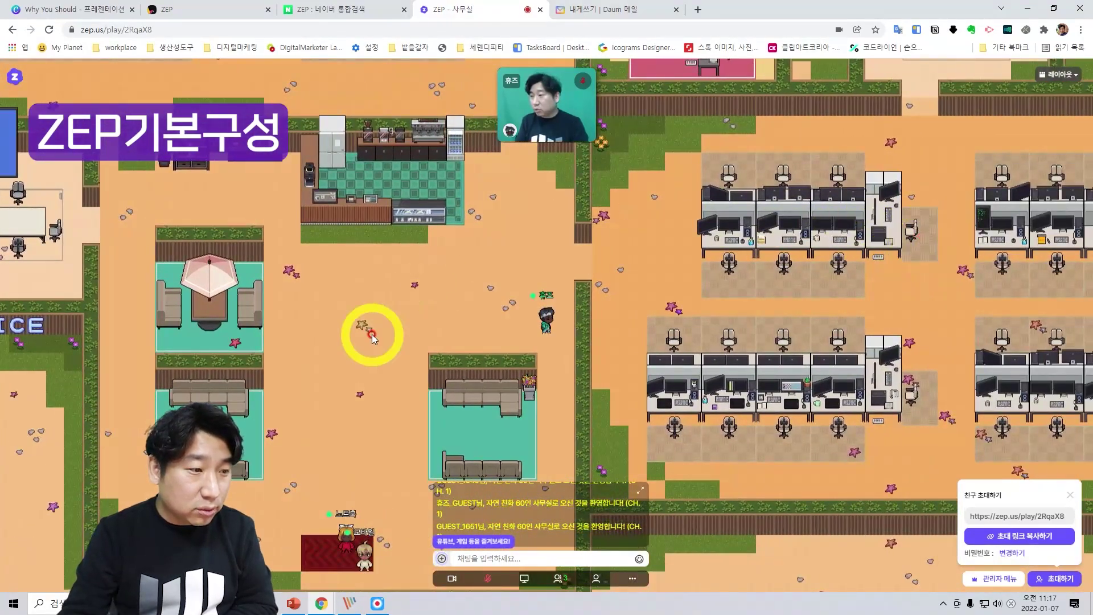
left_click(494, 319)
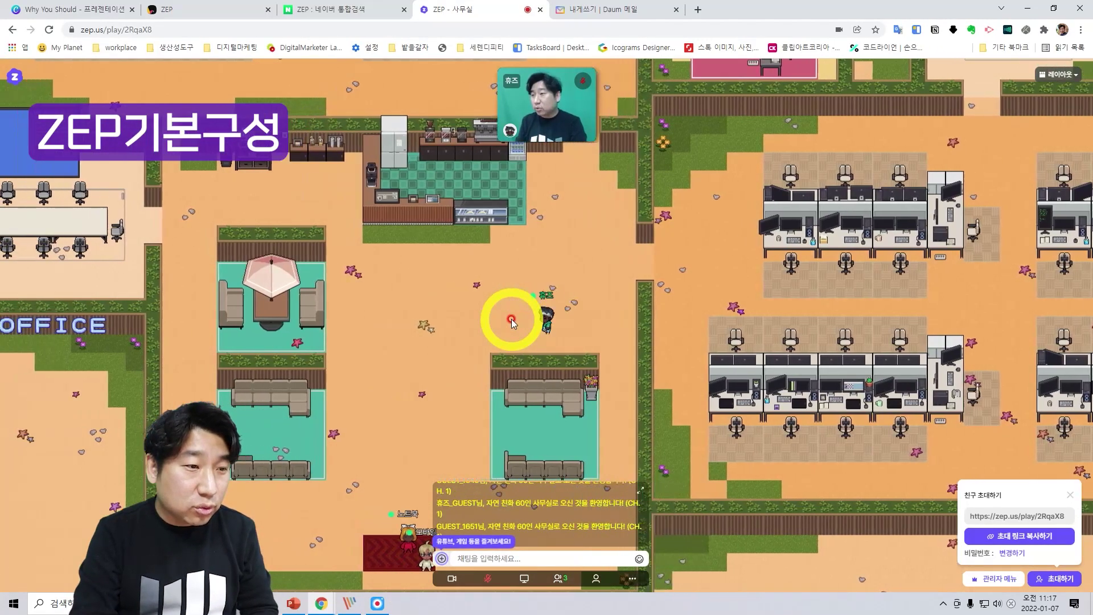
key("Down")
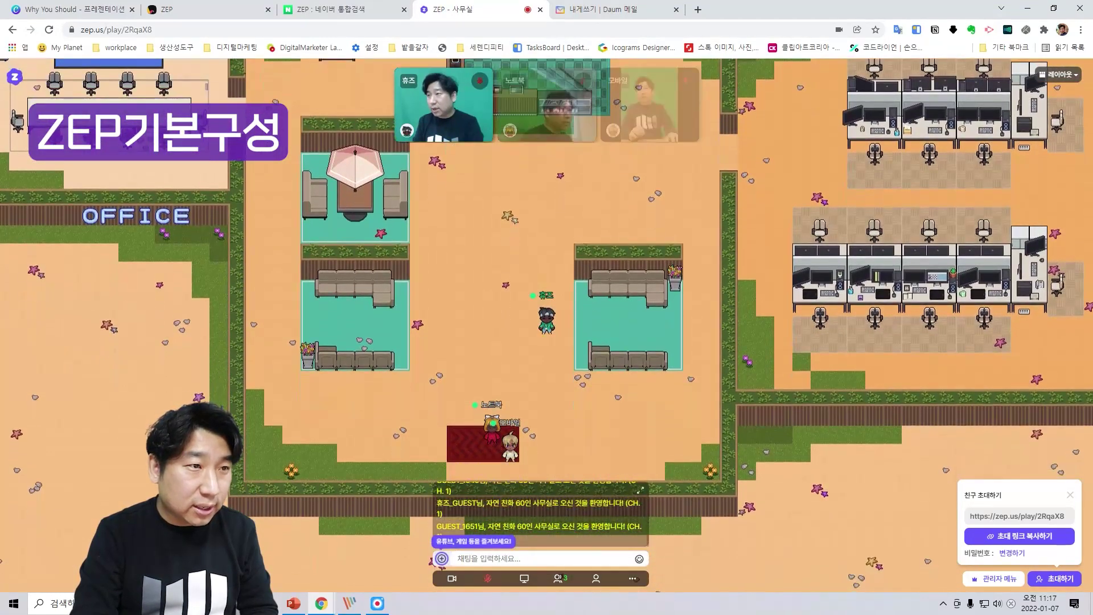
key("Down")
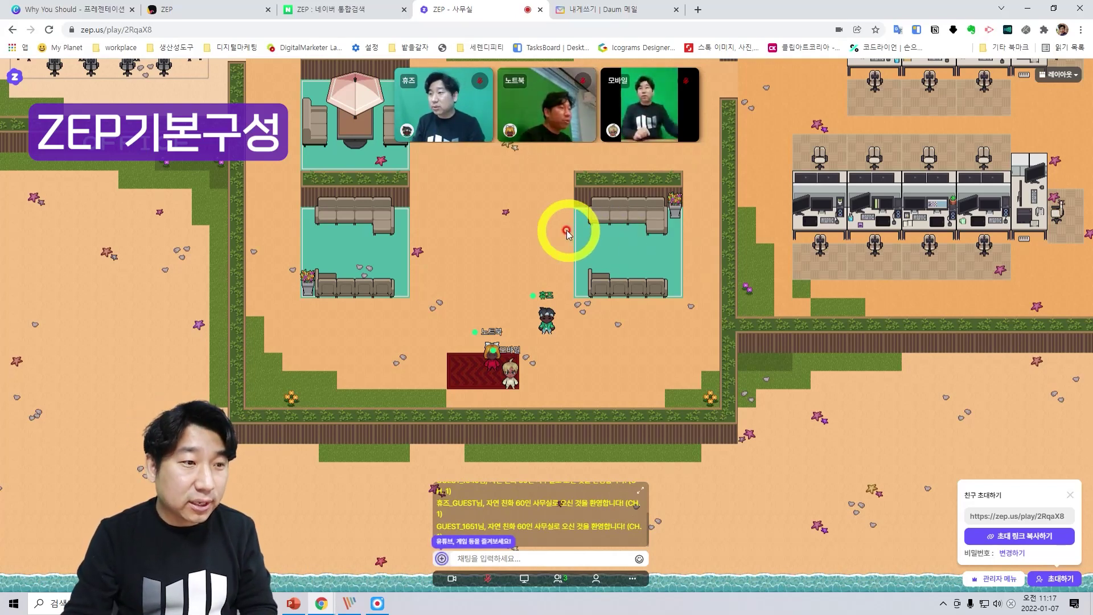
Step: Move the avatar away from the two participants, and bring it back near them beside the lower sofa
key("Up")
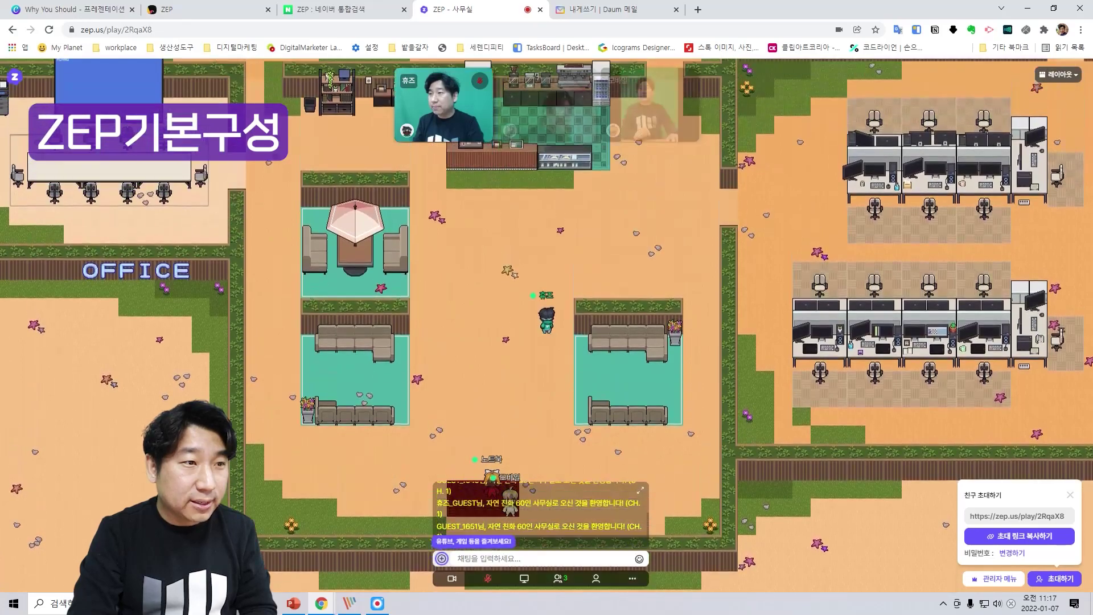
key("Right")
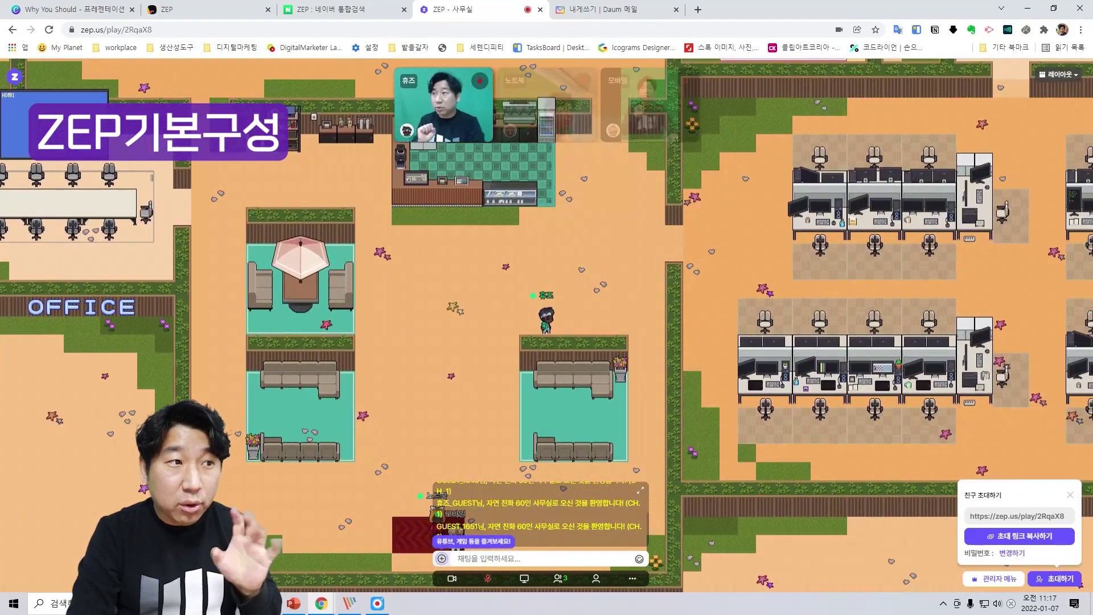
key("Left")
key("Down")
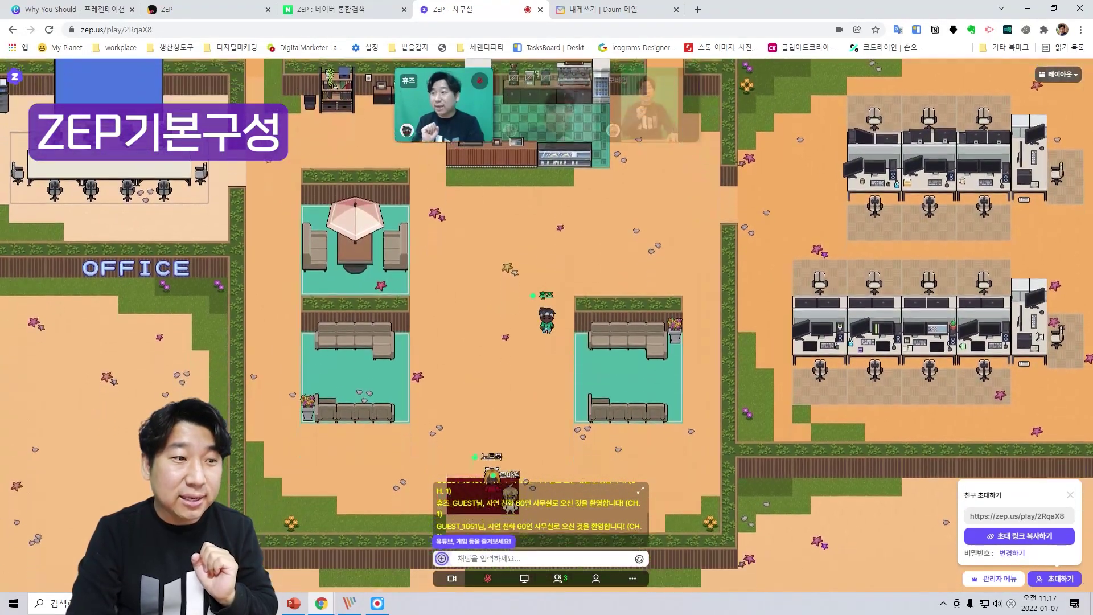
key("Right")
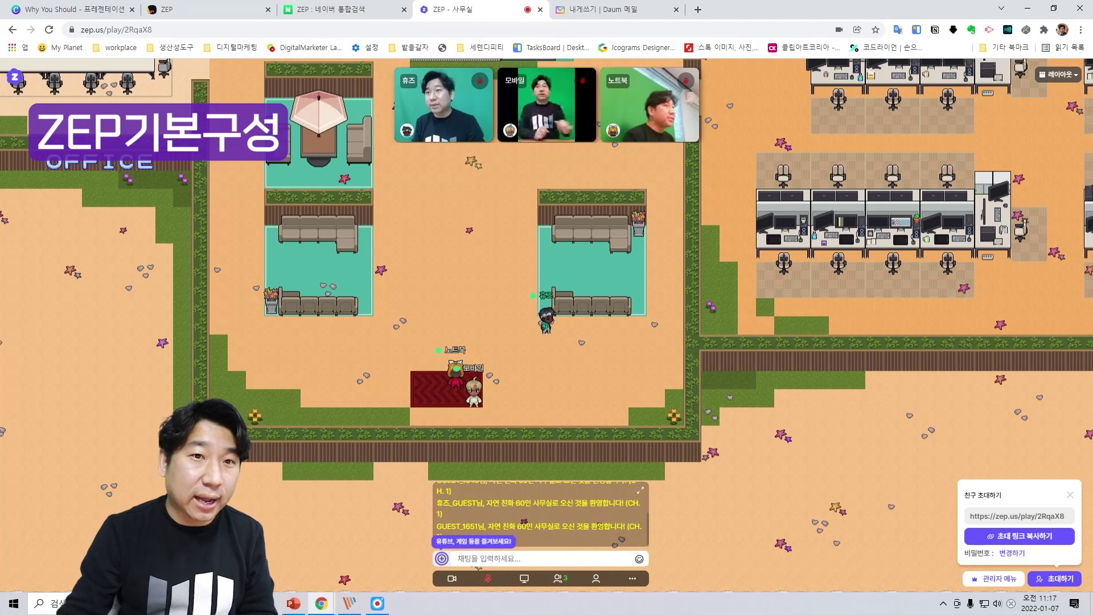
Step: Arrange the participant videos with the 우측 정렬 layout, and switch them to 그리드 보기
left_click(1065, 74)
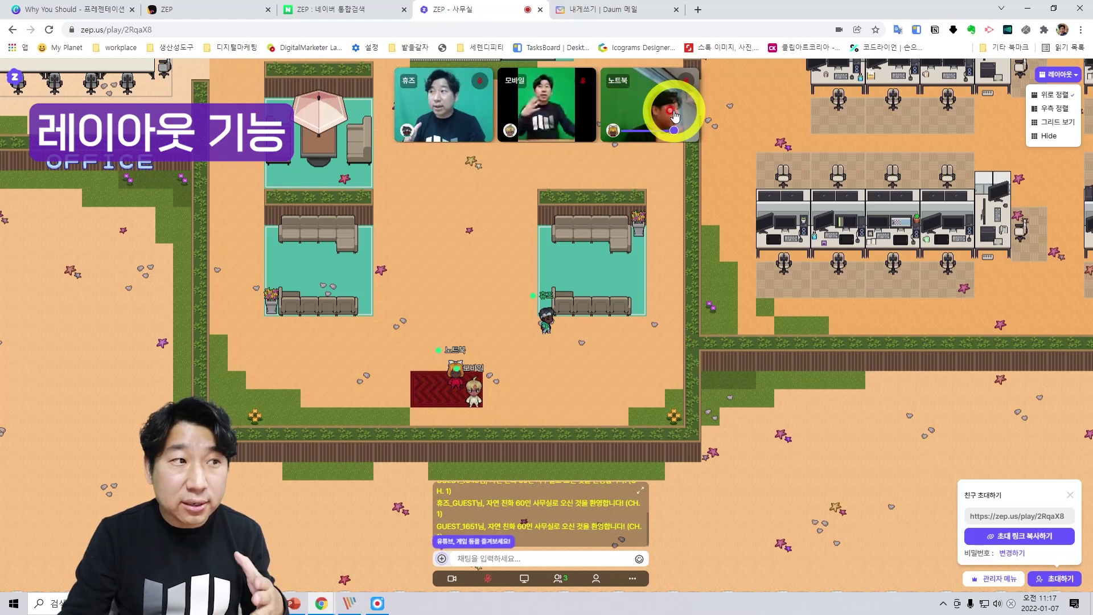
left_click(1051, 108)
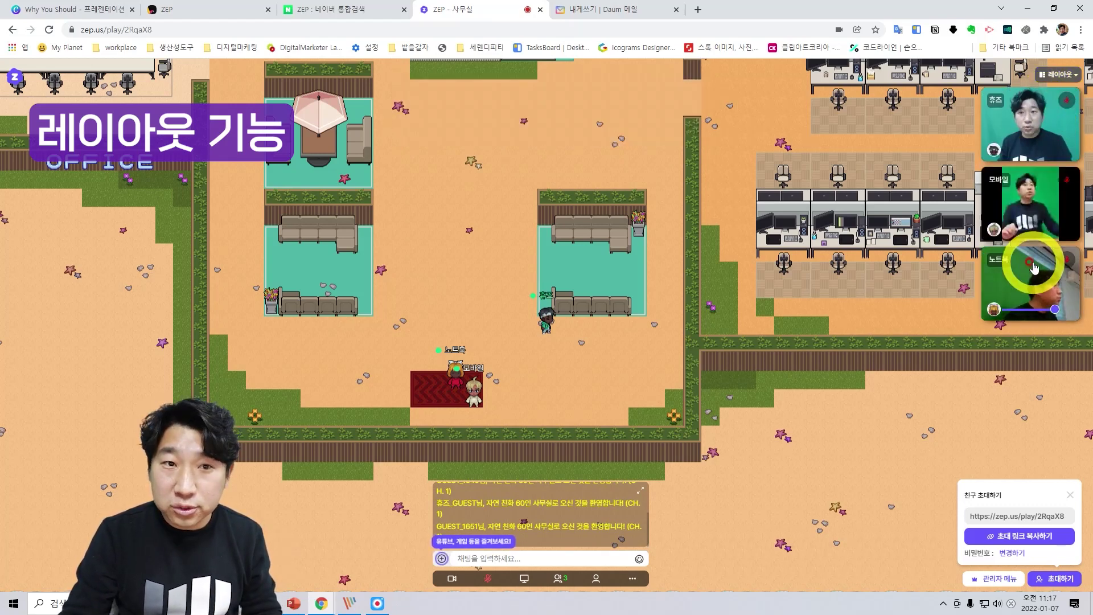
left_click(1058, 75)
left_click(1048, 91)
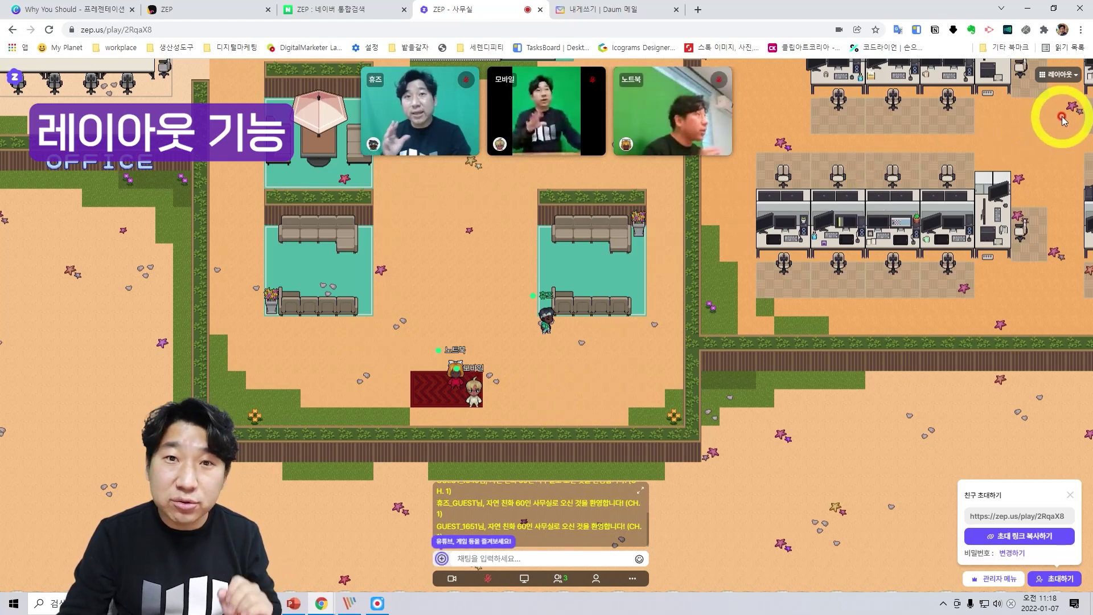
Step: Hide the participant videos with the Hide layout, and restore them with 위로 정렬
left_click(1058, 74)
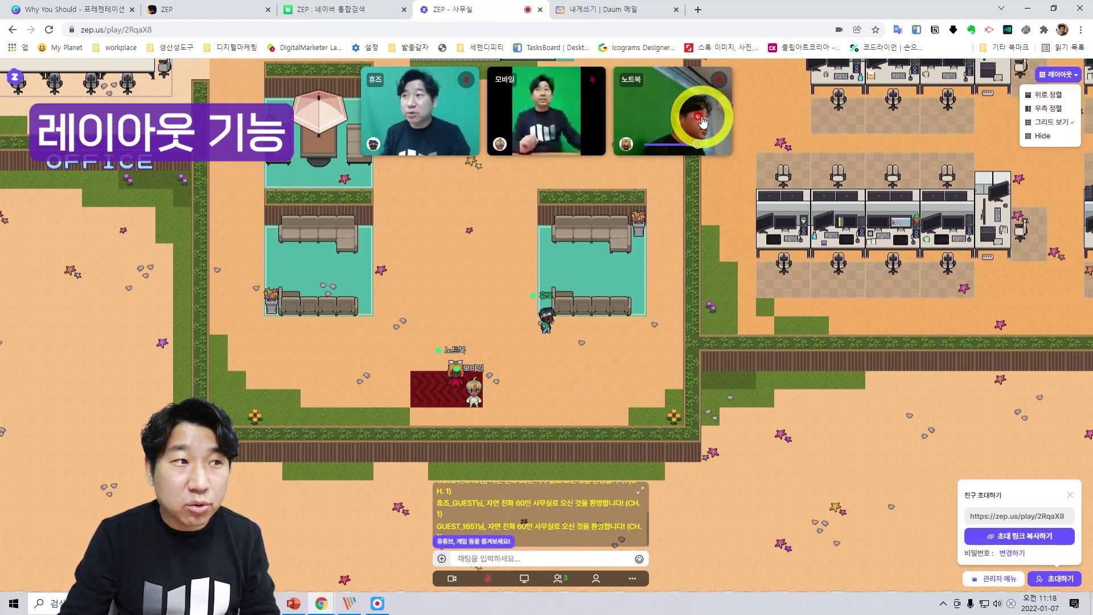
left_click(1056, 138)
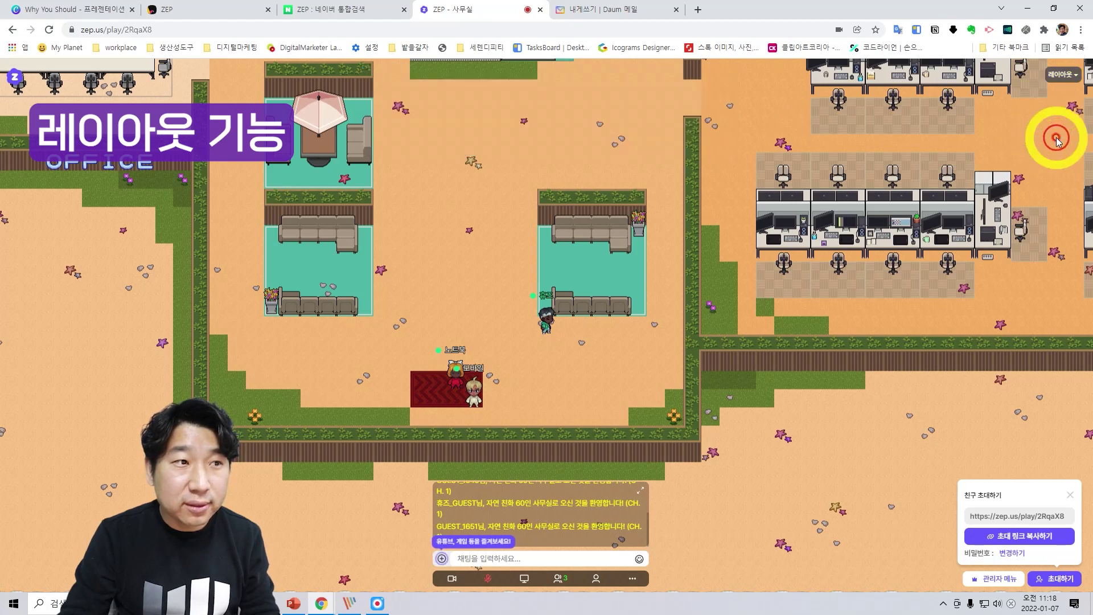
left_click(1059, 74)
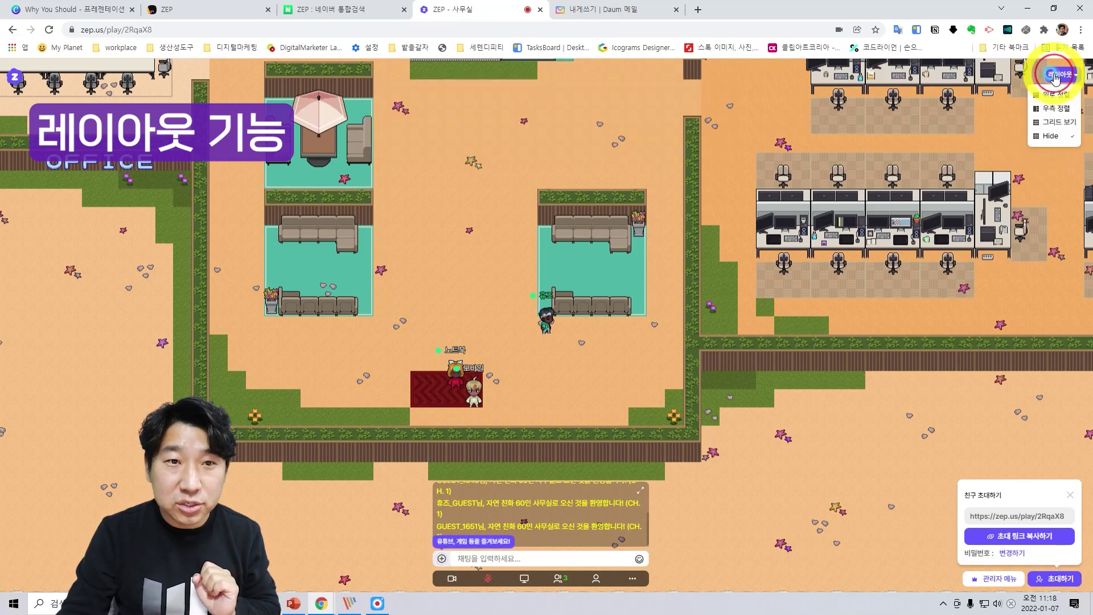
left_click(1053, 98)
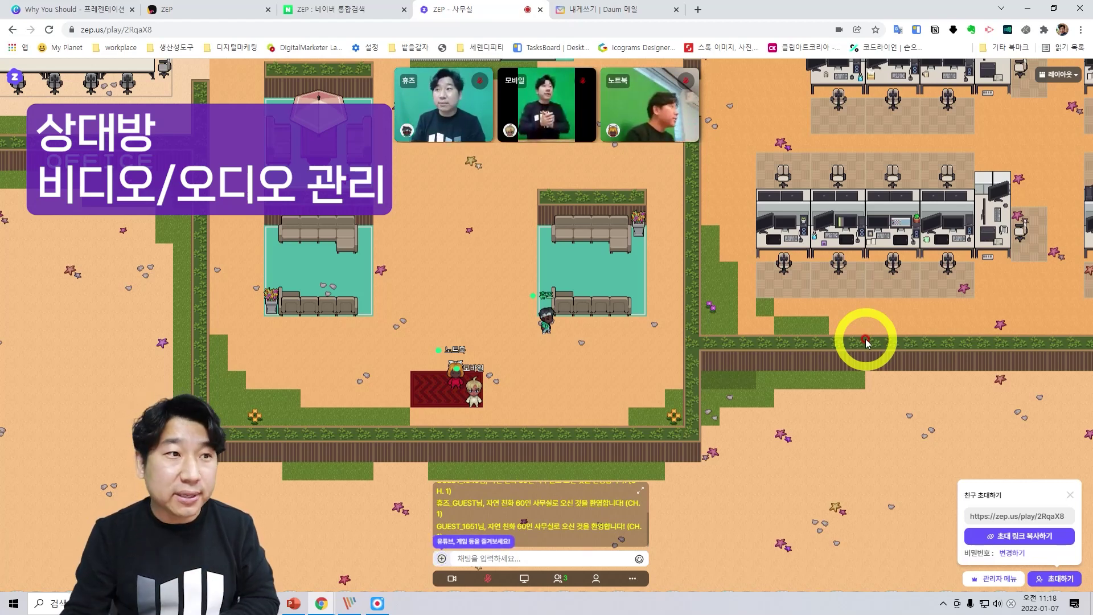
Step: Lower the 모바일 participant's volume to 0, and raise it again to a medium level
mouse_move(579, 114)
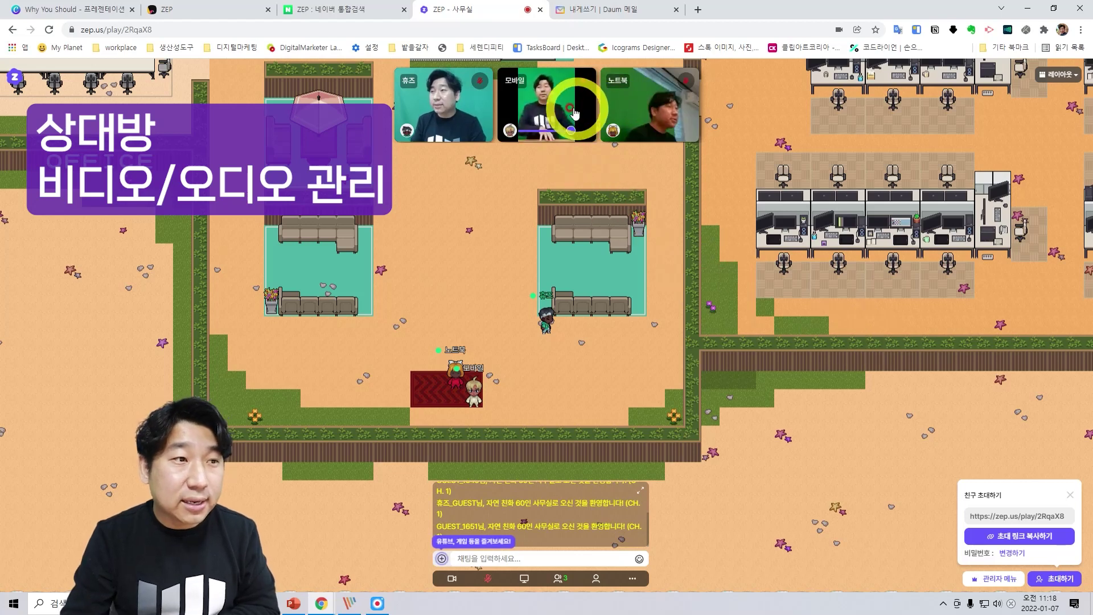
mouse_move(625, 106)
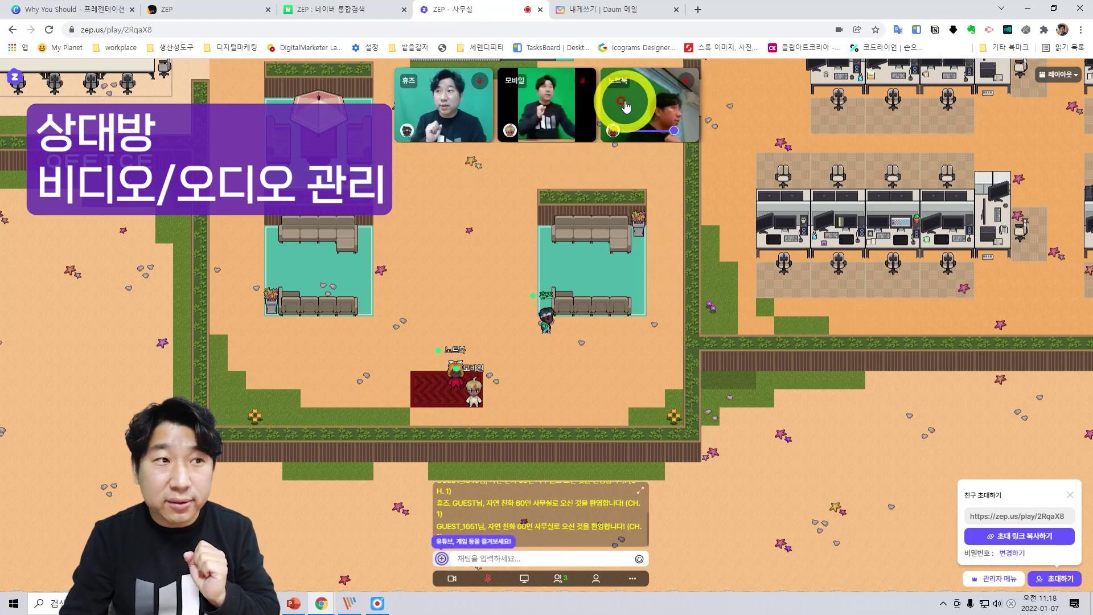
left_click_drag(571, 132, 522, 130)
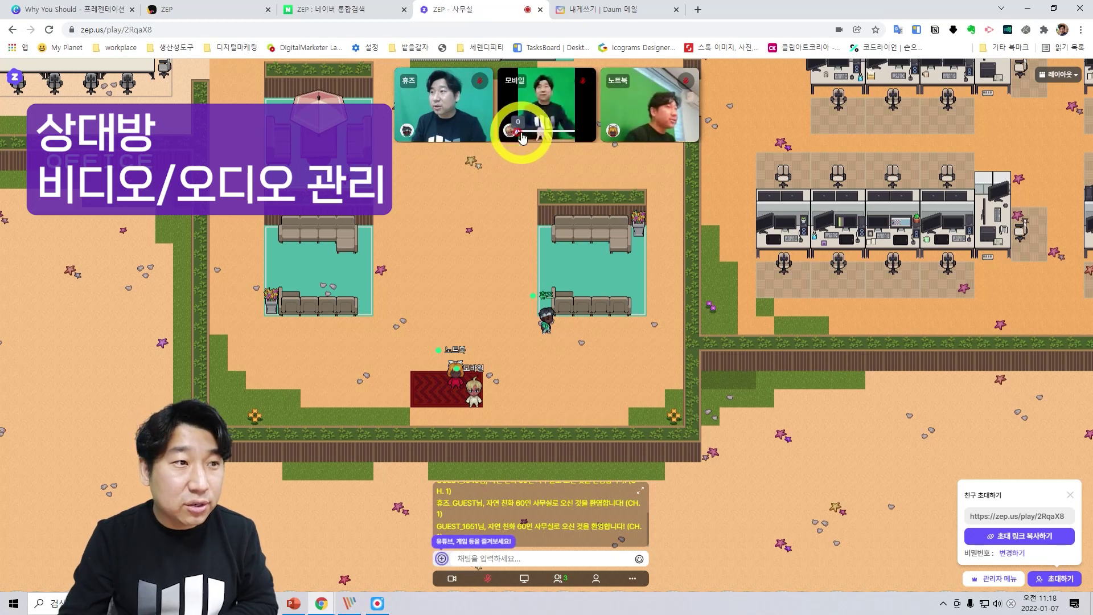
left_click_drag(522, 137, 553, 131)
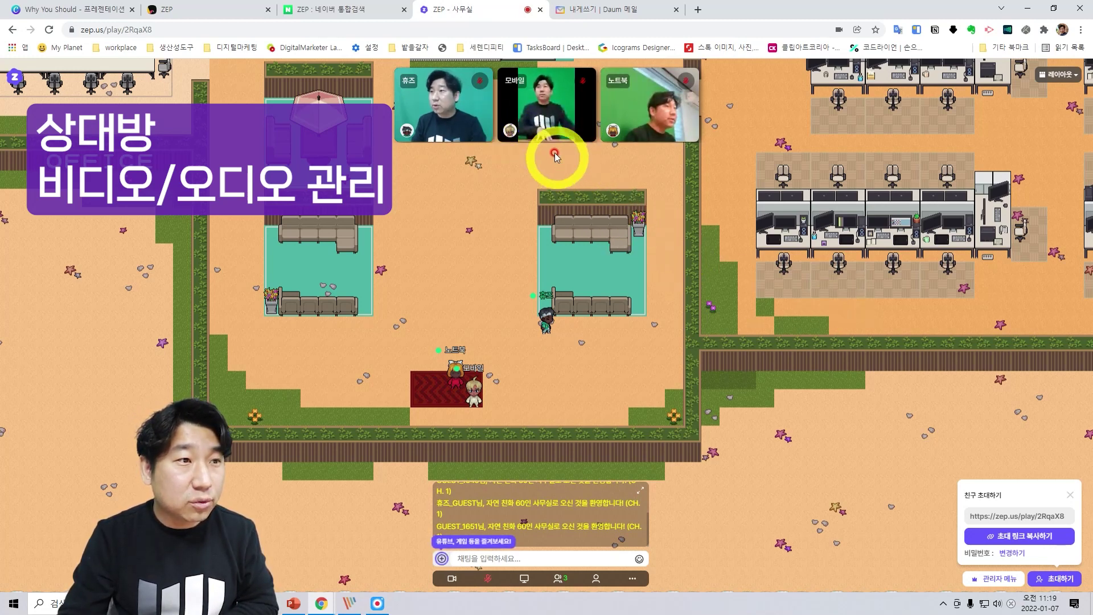
Step: View the 모바일 participant's video enlarged, and shrink it back to return to the map
left_click(548, 114)
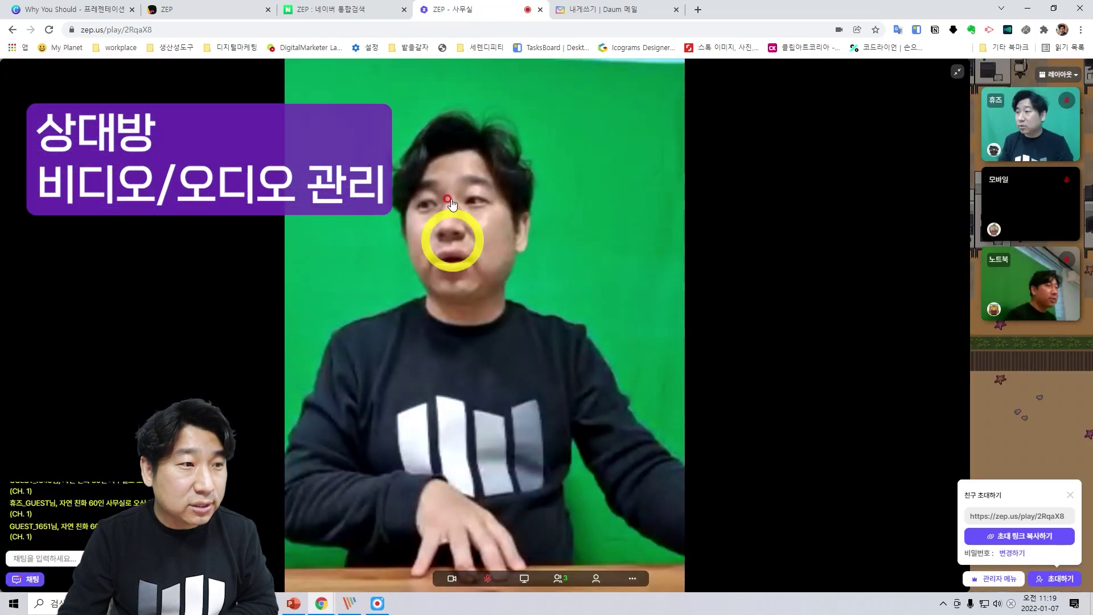
left_click(957, 71)
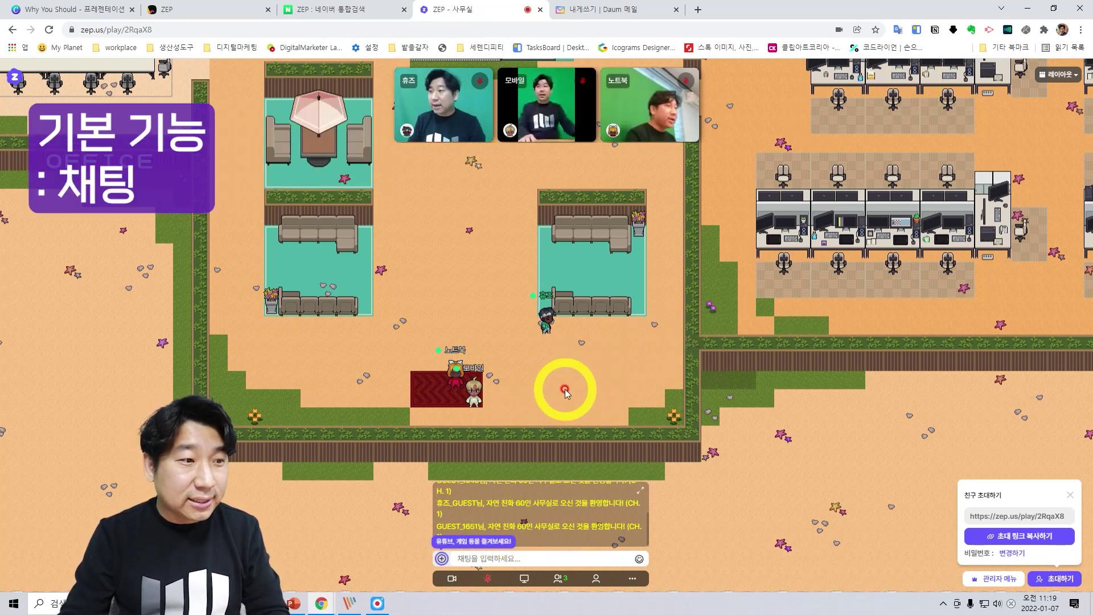
Step: Send the chat message 안녕하세요 to everyone in the space
left_click(488, 558)
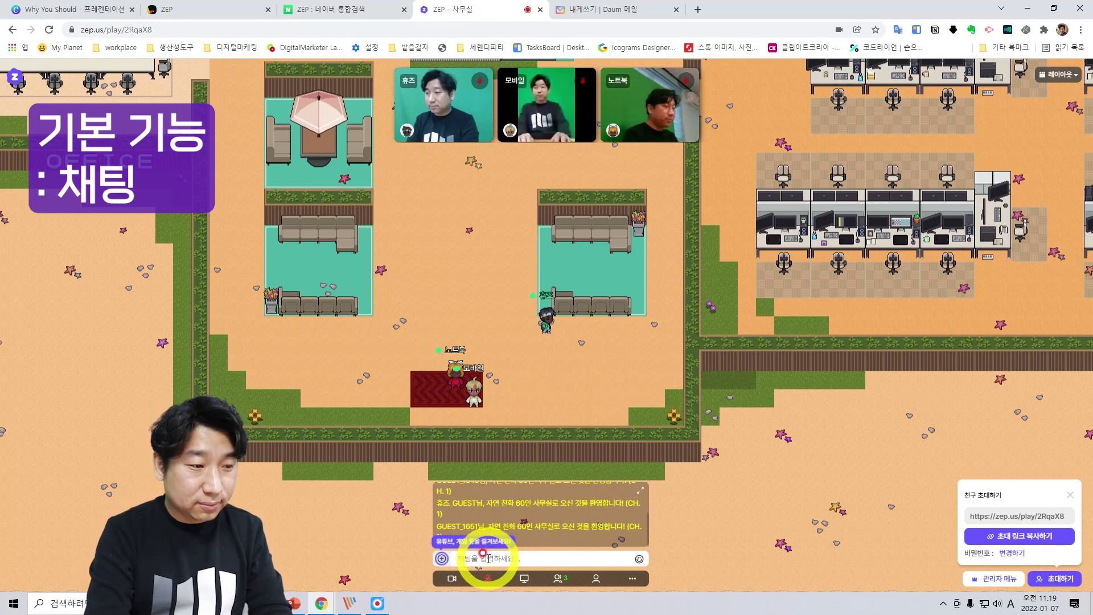
type("요")
key("Return")
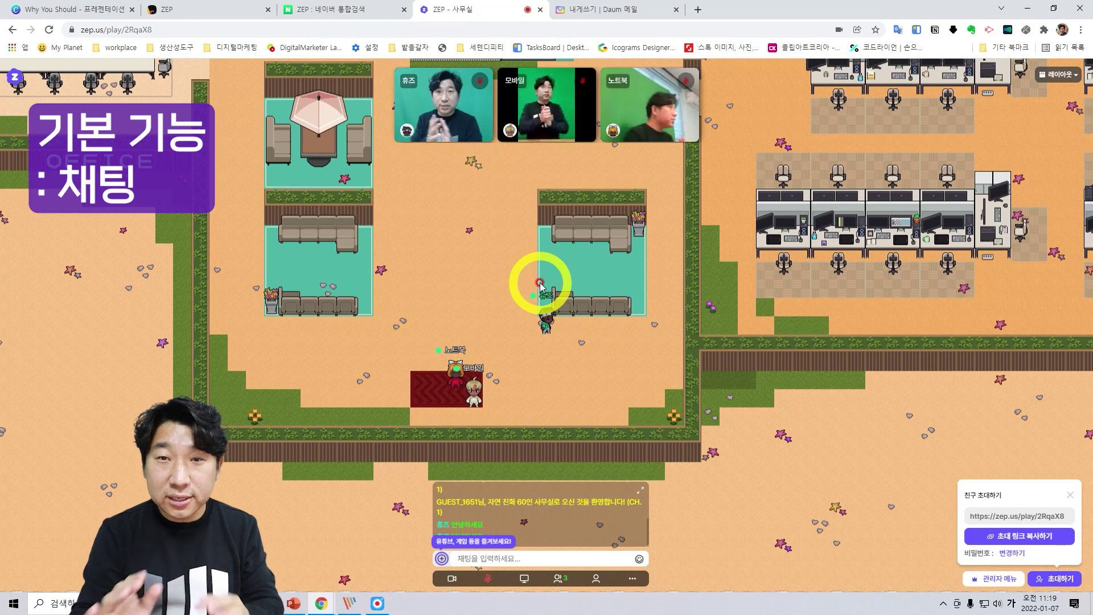
Step: Open the chat's emoji picker and pick several emoji reactions for the avatar
left_click(640, 561)
left_click(717, 469)
left_click(738, 465)
left_click(736, 485)
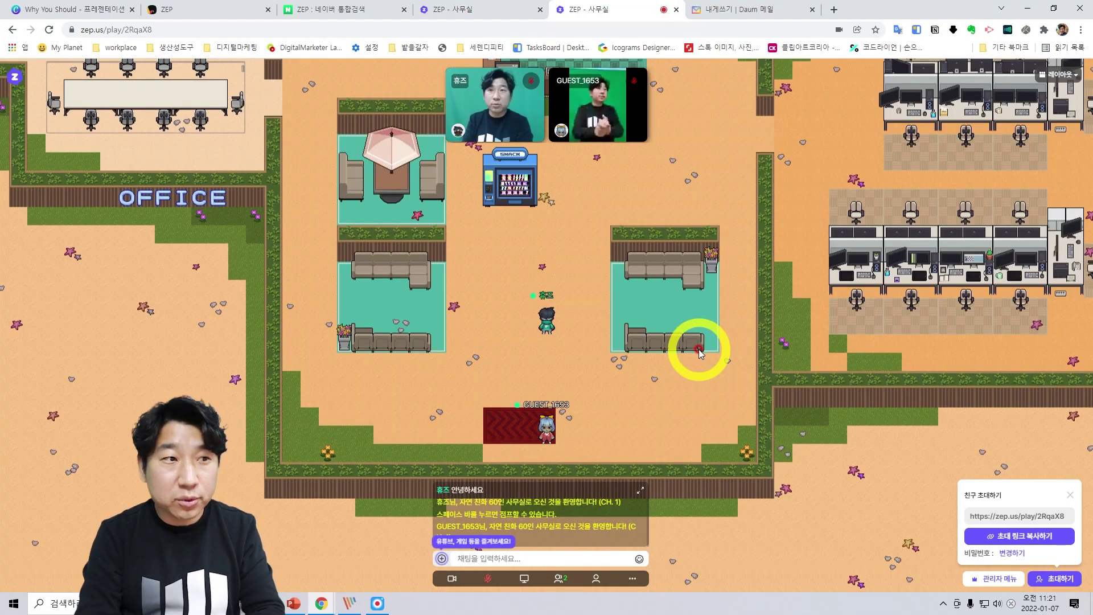
Step: Walk the avatar down to the guest on the red carpet and move it back and forth through the guest
key("Down")
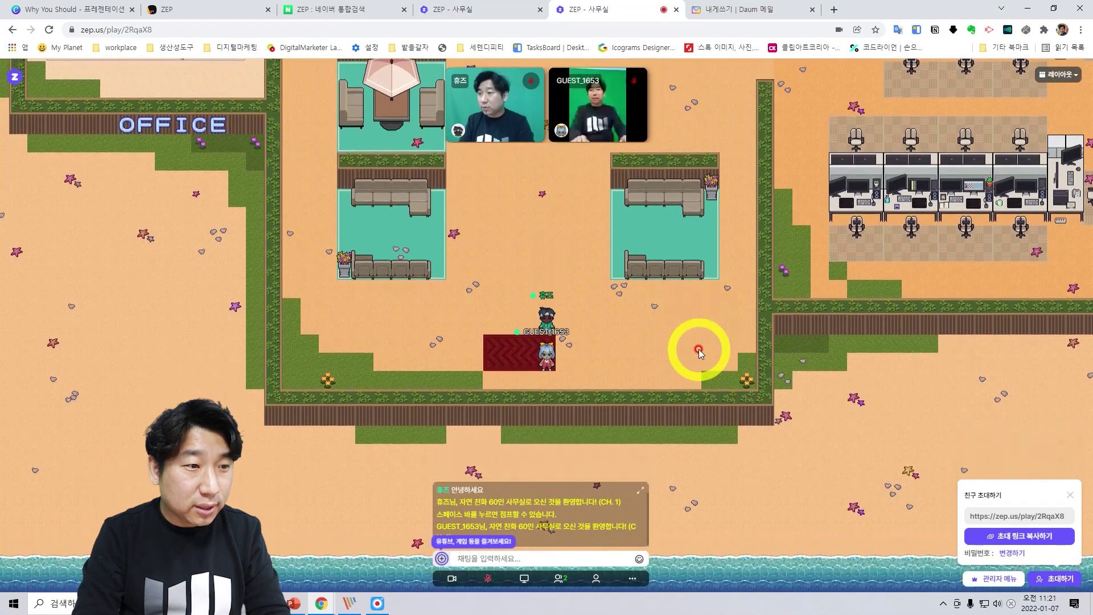
key("Right")
key("Left")
key("Right")
key("Left")
key("Right")
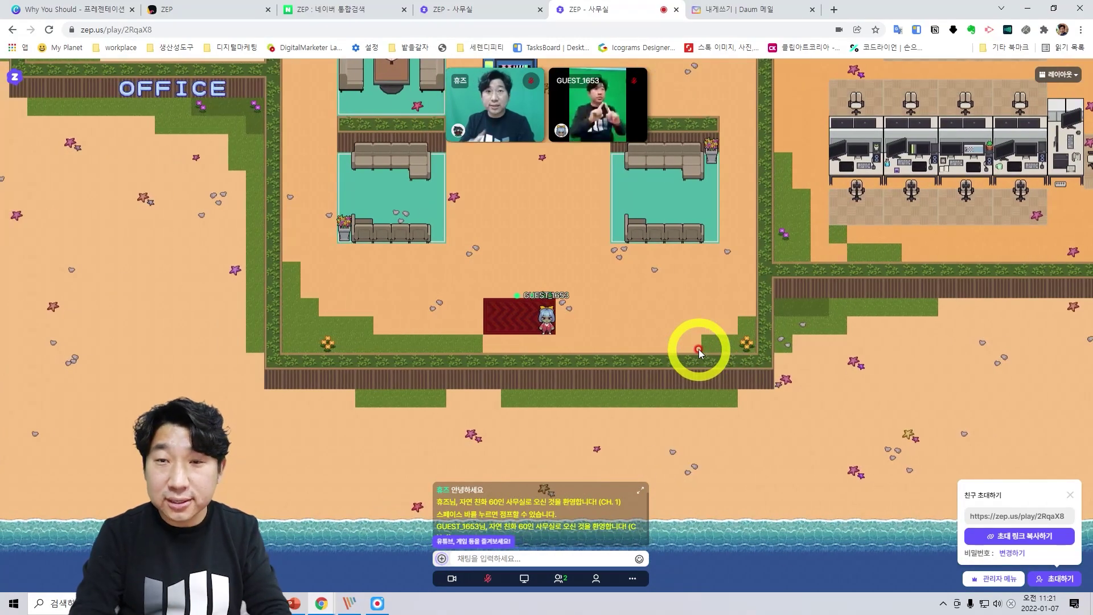
Step: Walk the avatar up to the SNACK vending machine, interact with the machine and dismiss its message
key("Up")
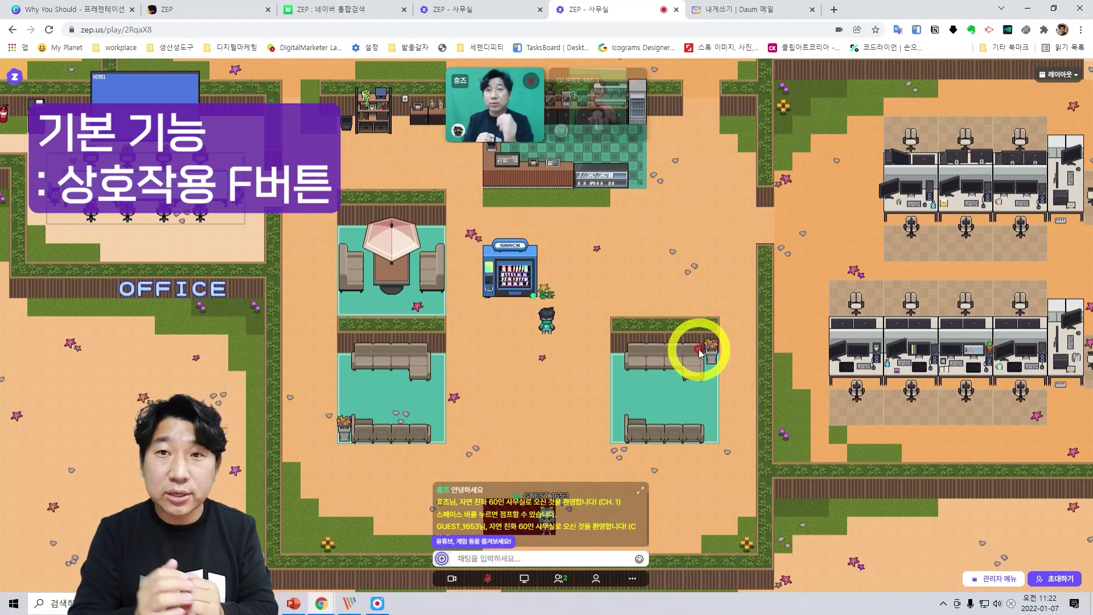
key("Right")
key("Up")
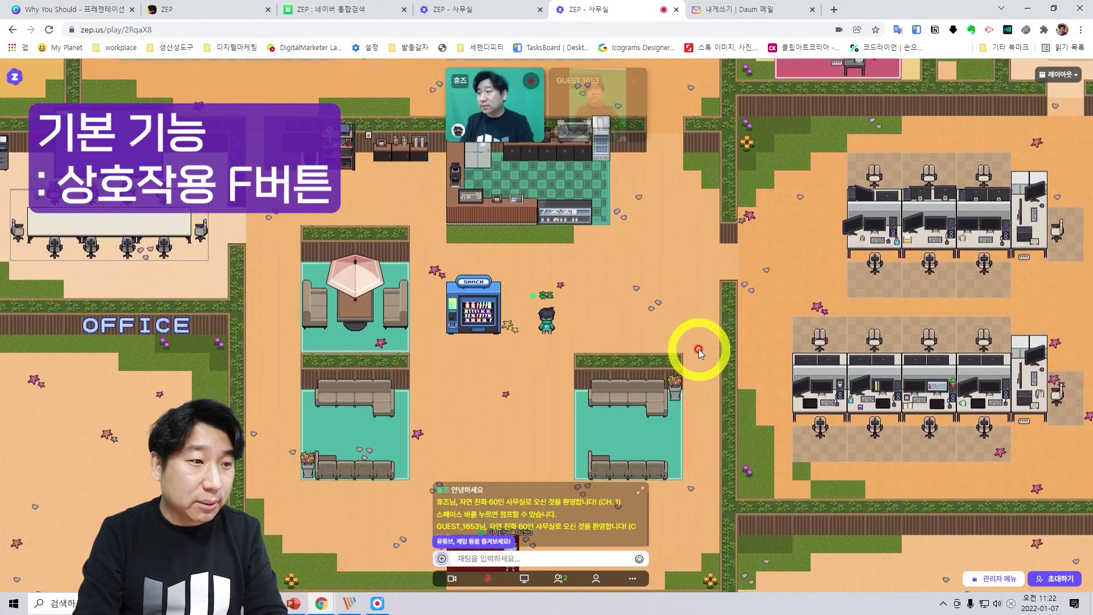
key("Left")
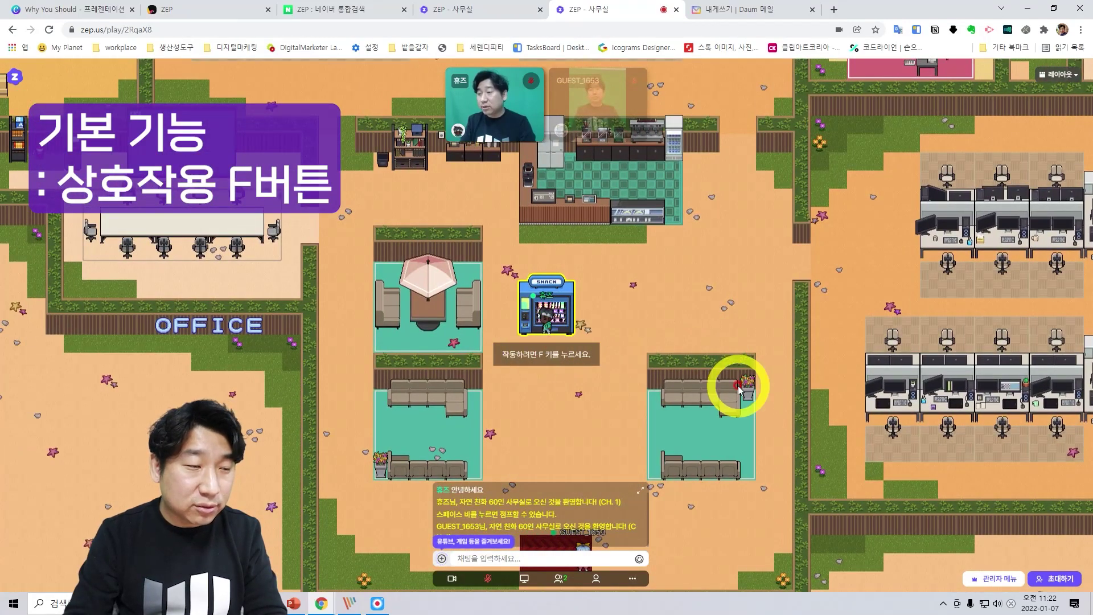
key("f")
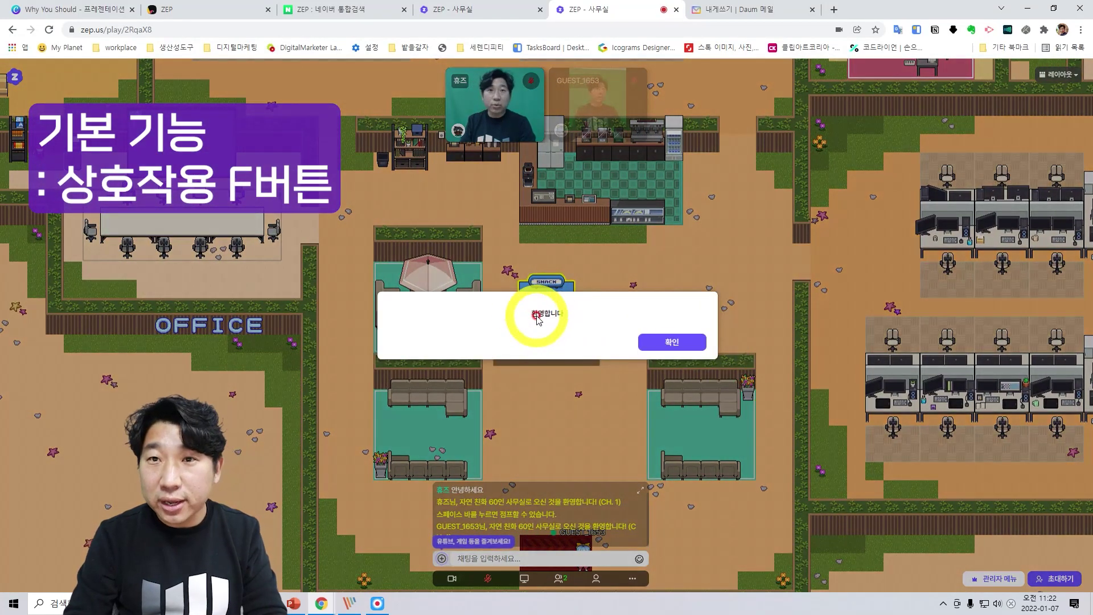
left_click(672, 337)
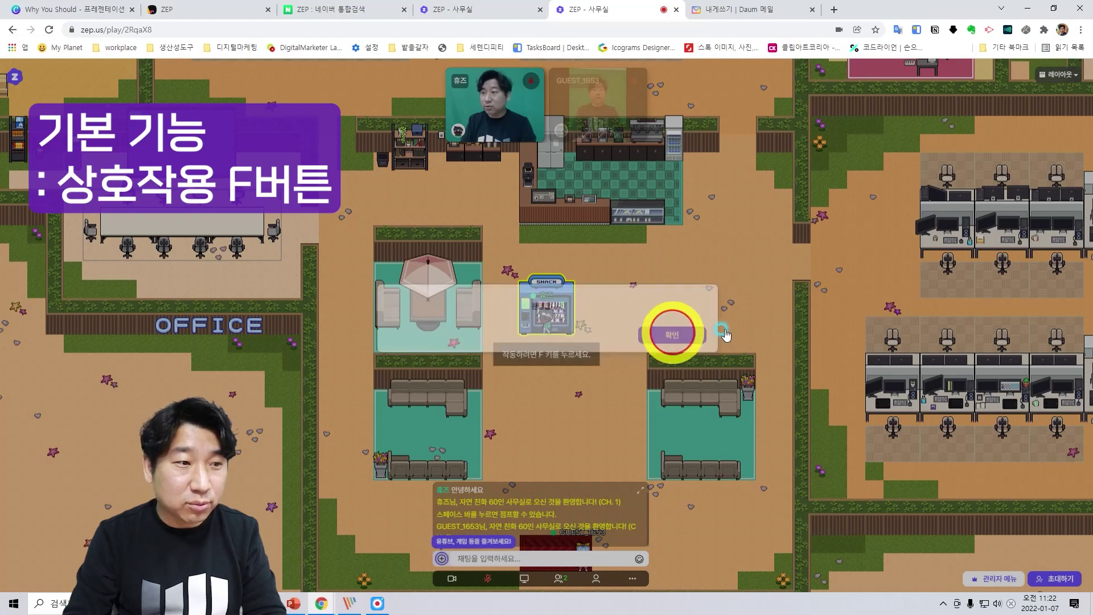
Step: Walk the avatar around the lounge between the vending machine and the sofas while making it jump
key("Down")
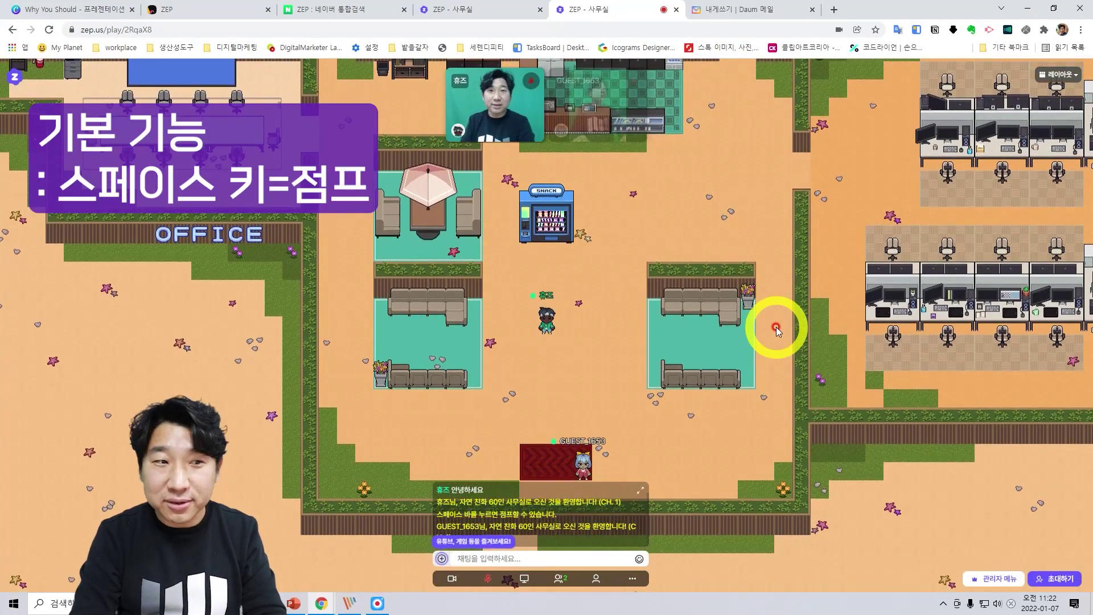
key("Right")
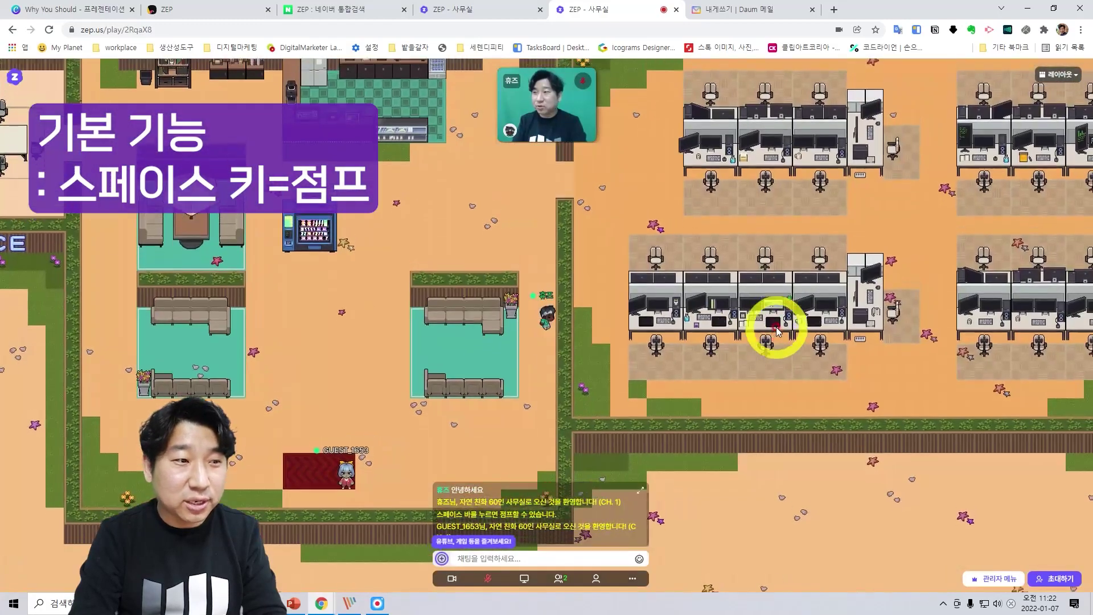
key("Up")
key("Left")
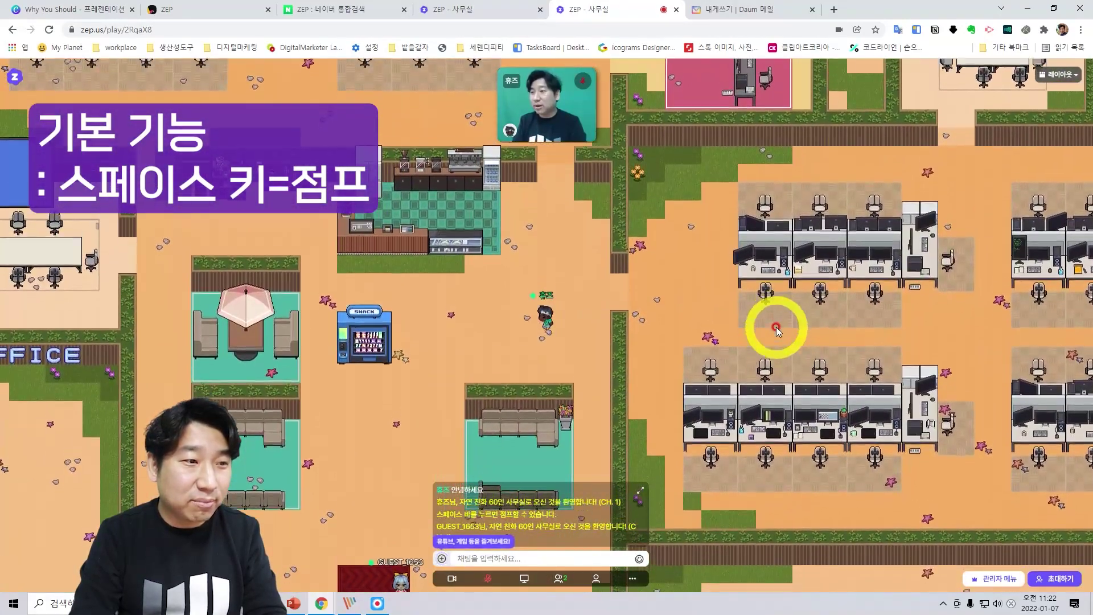
key("Left")
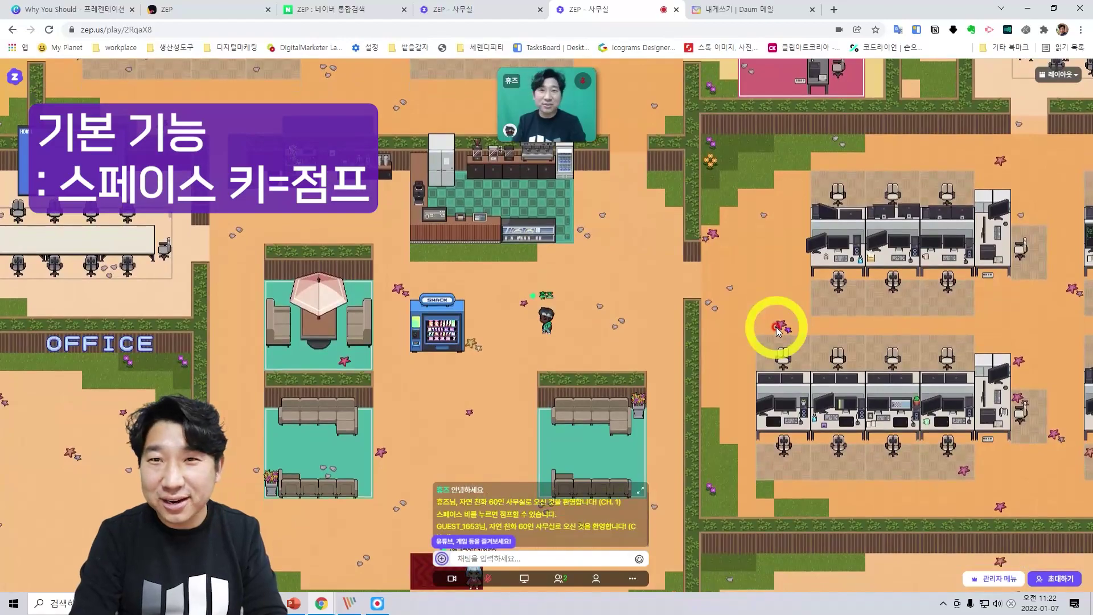
Step: Walk the avatar back down to the guest on the red carpet and punch the guest from the right side
key("Down")
key("Up")
key("Down")
key("Left")
key("Right")
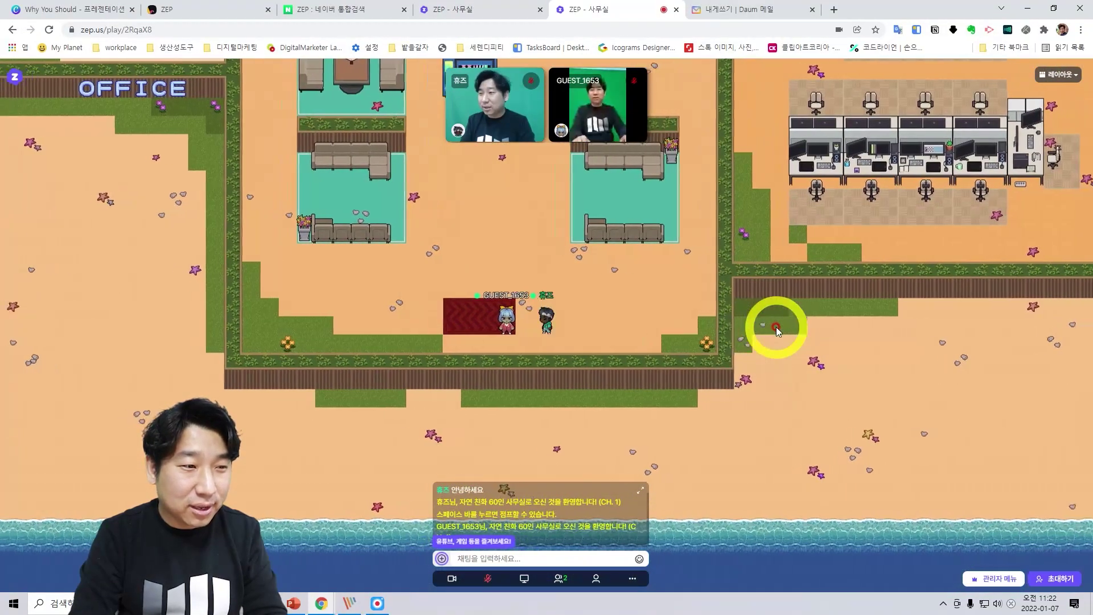
key("Left")
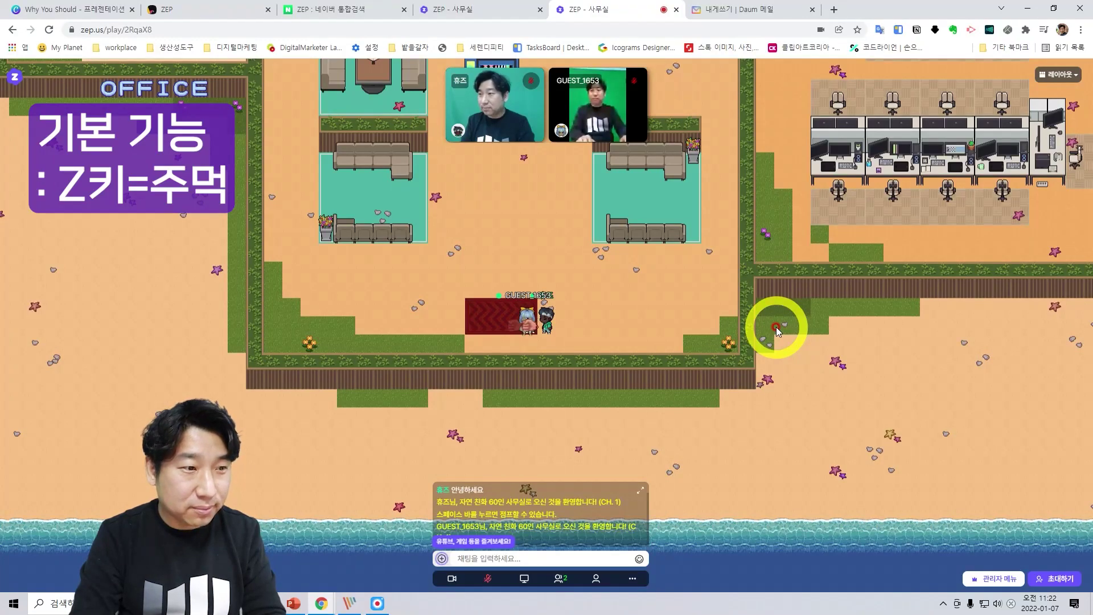
key("Right")
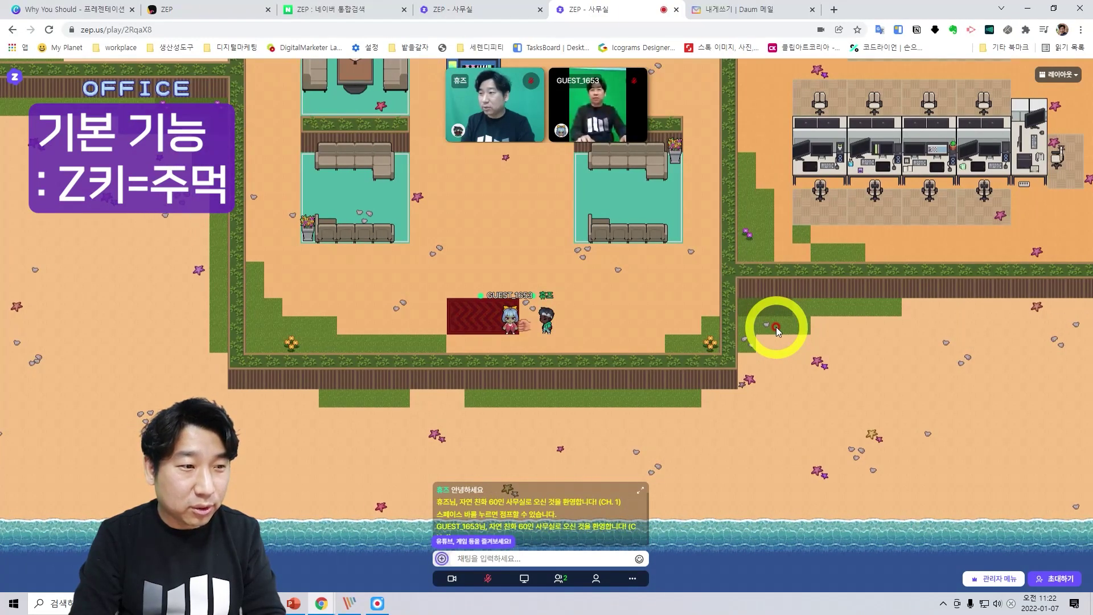
Step: Practise punches in the open lounge, return to punch the guest again, and walk back up beside the vending machine
key("Right")
key("Up")
key("Left")
key("z")
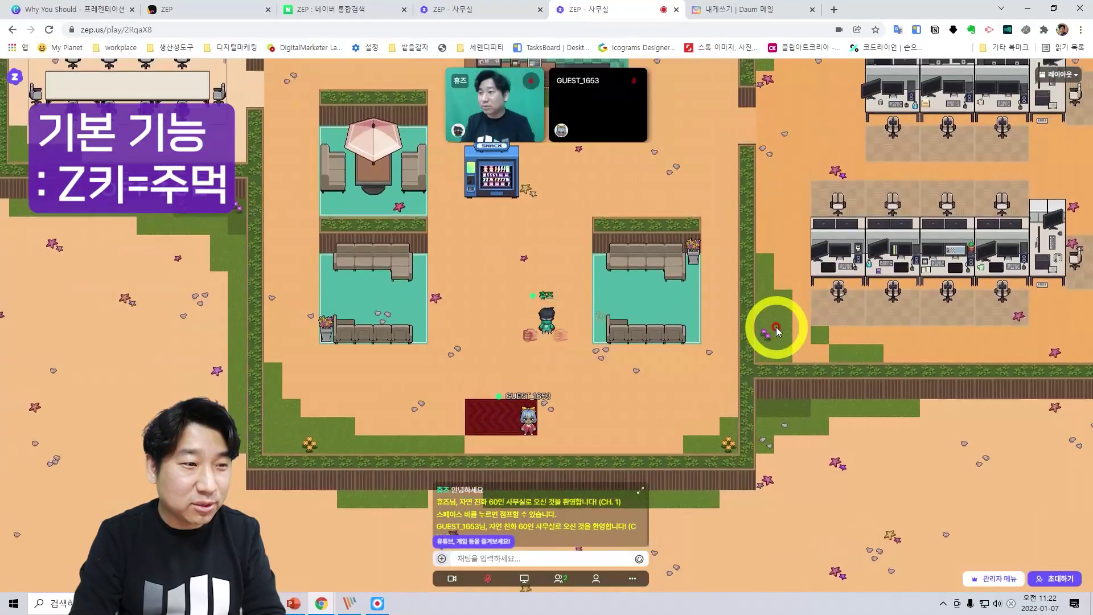
key("Down")
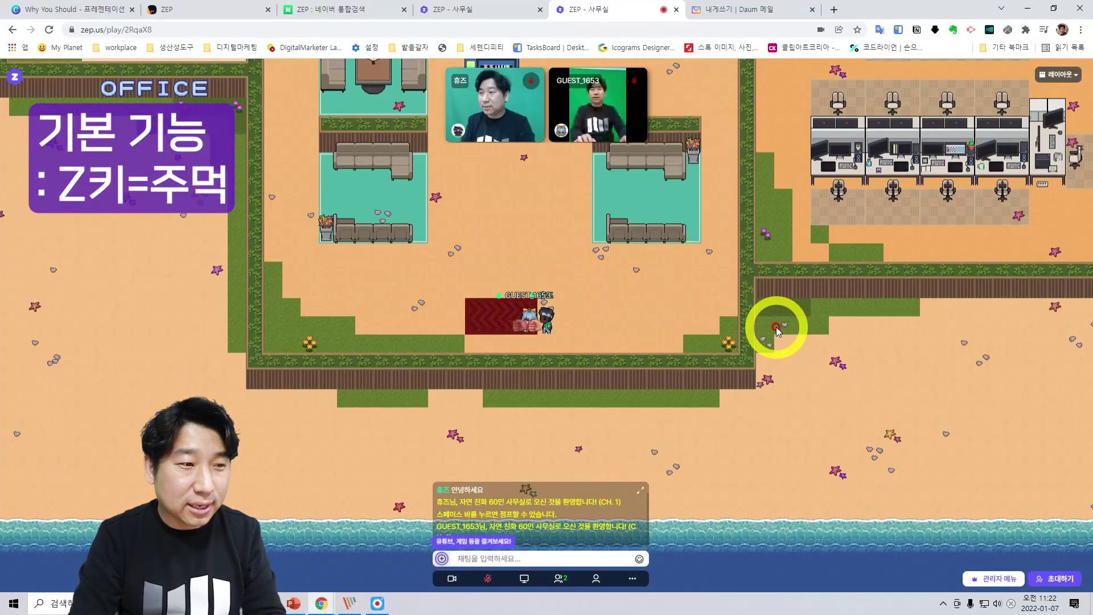
key("Up")
key("Up")
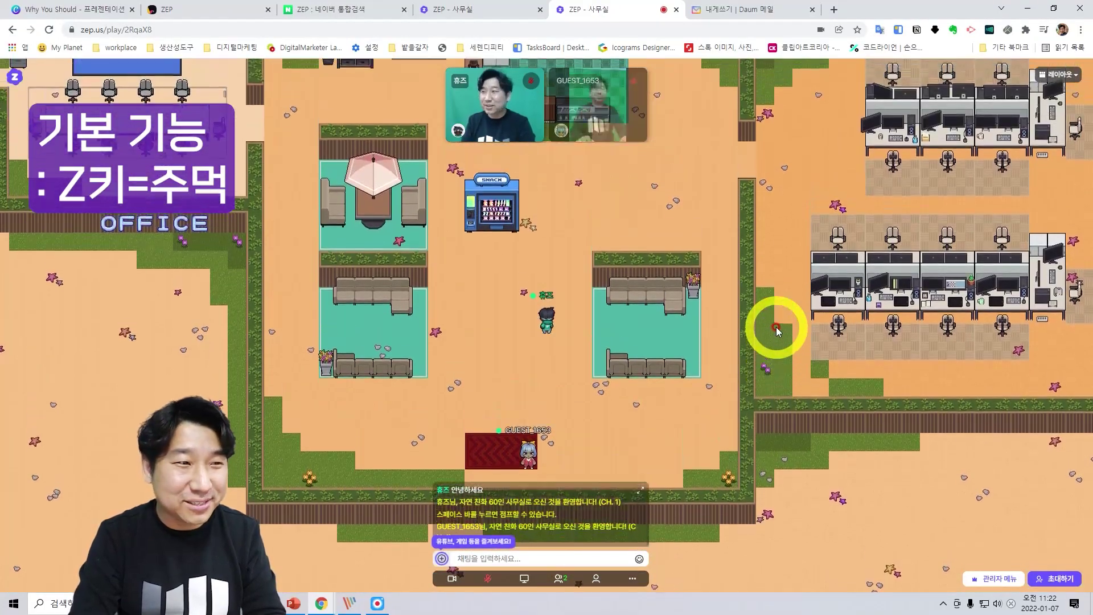
key("Right")
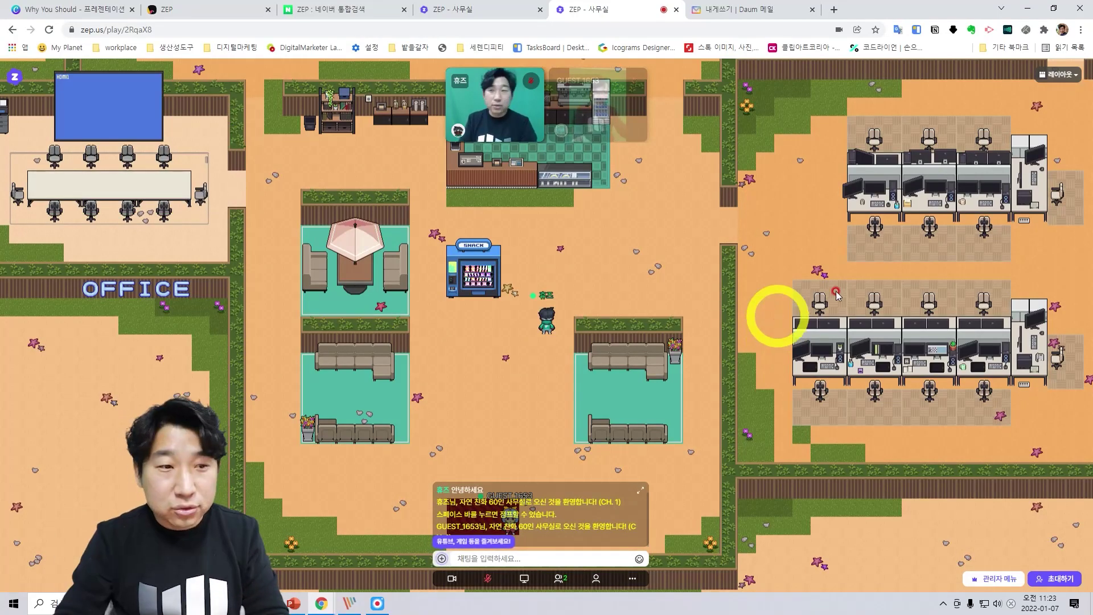
Step: Open the participant list, and save a randomly generated avatar in the profile settings
left_click(559, 579)
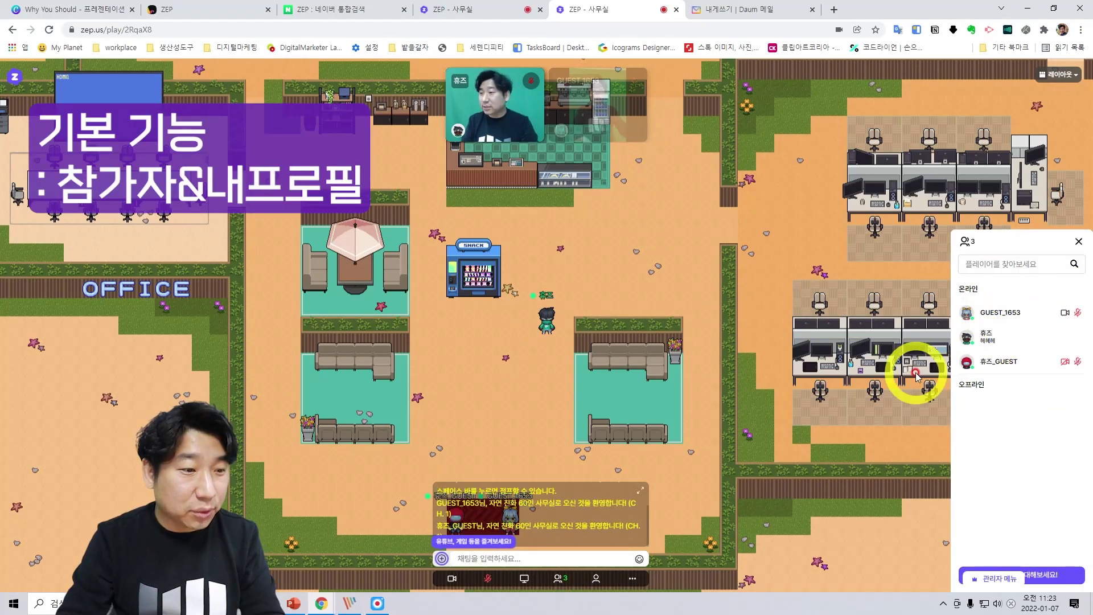
left_click(596, 579)
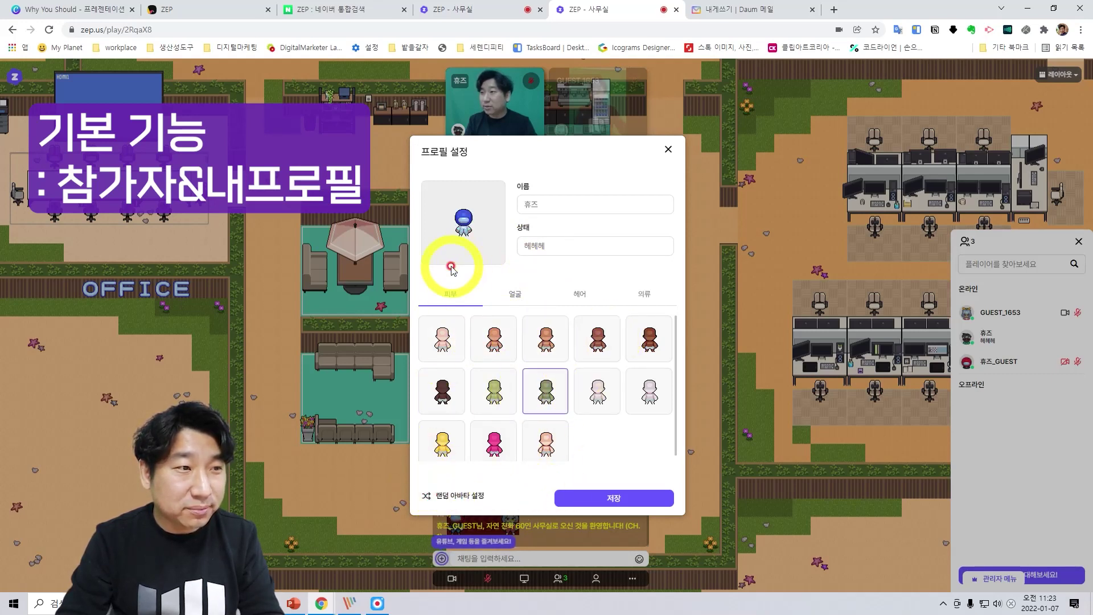
left_click(448, 499)
left_click(456, 498)
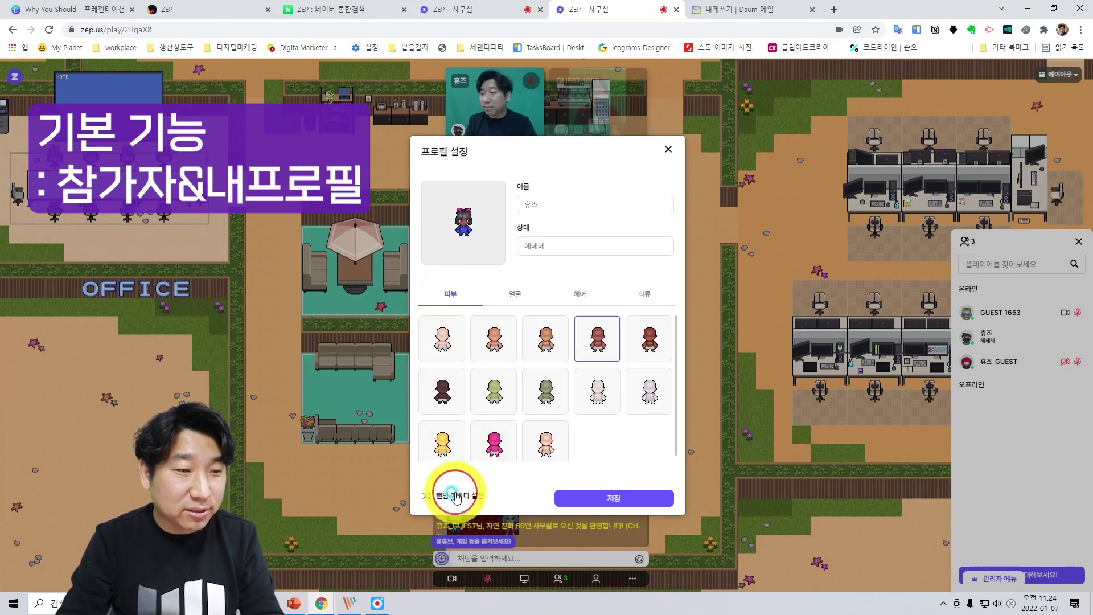
left_click(595, 500)
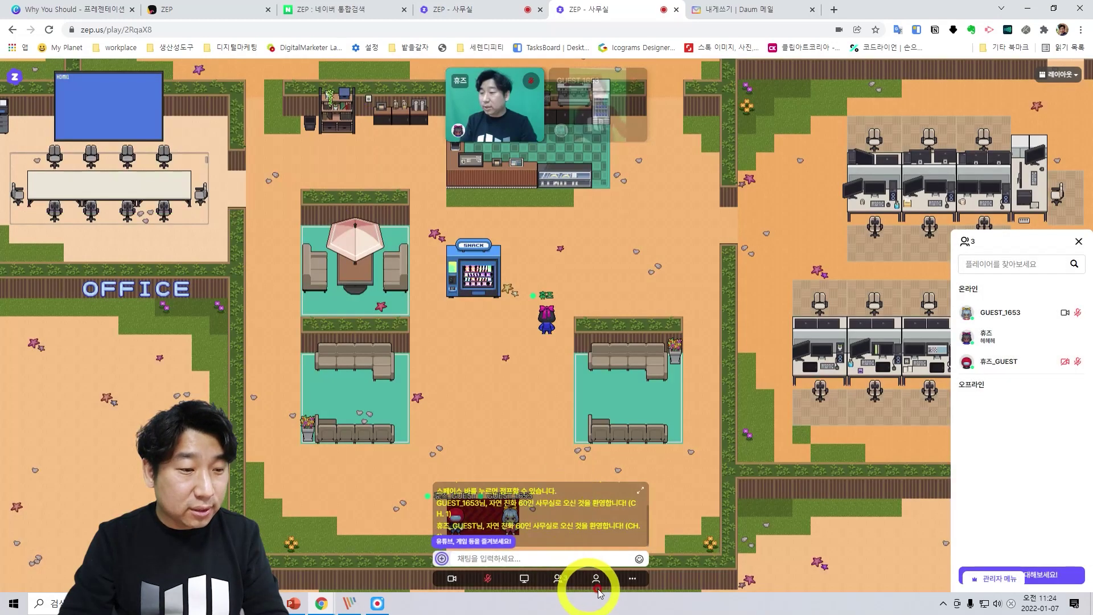
Step: Open the audio/video settings and examine the camera, microphone, speaker, video and background music volume options
left_click(630, 580)
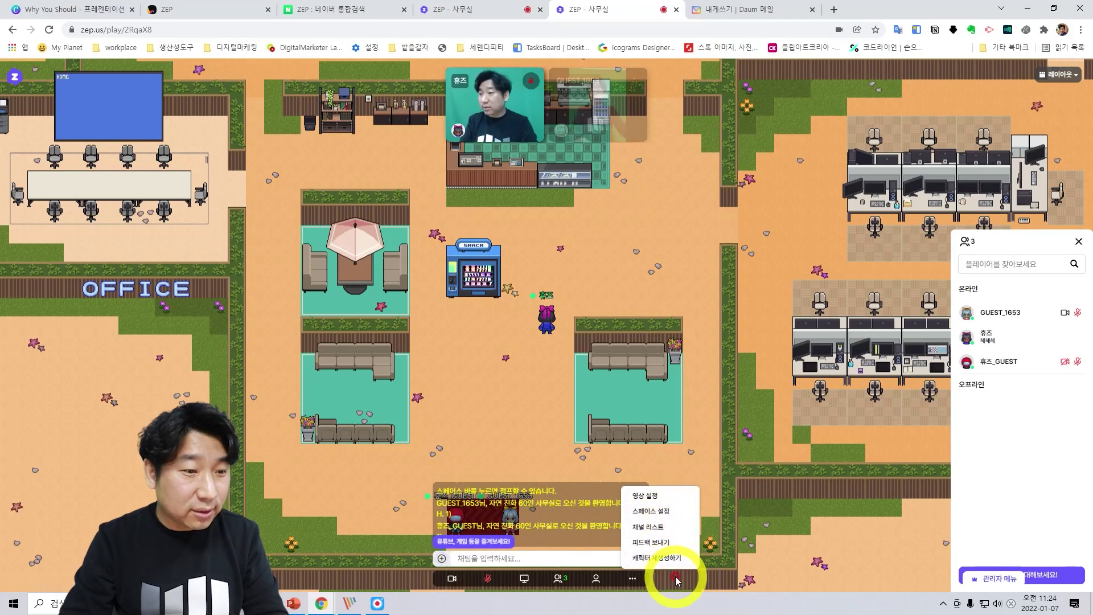
left_click(655, 497)
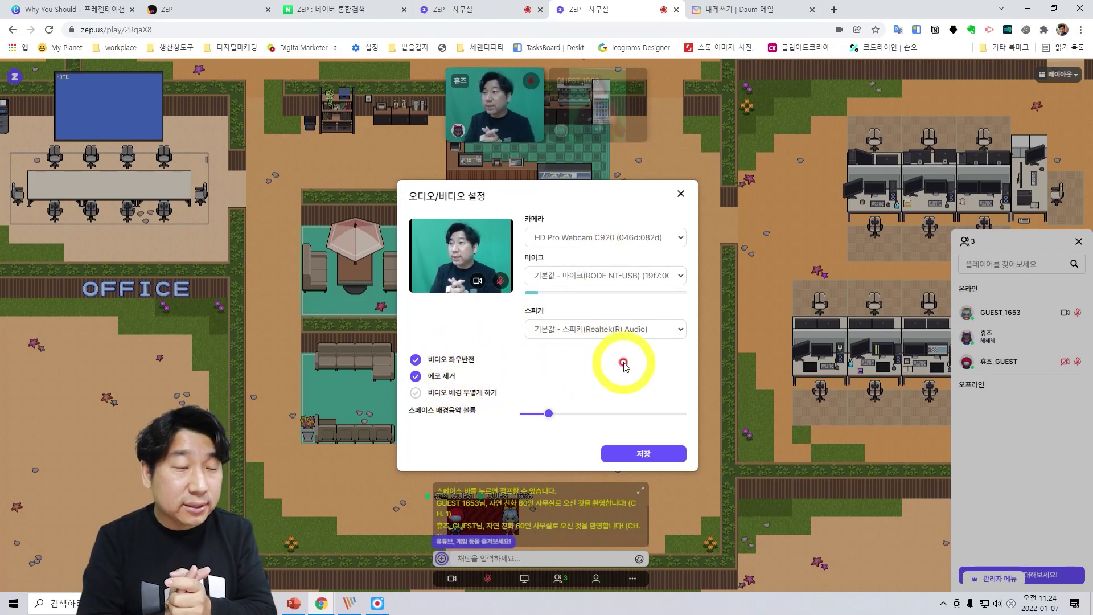
mouse_move(542, 413)
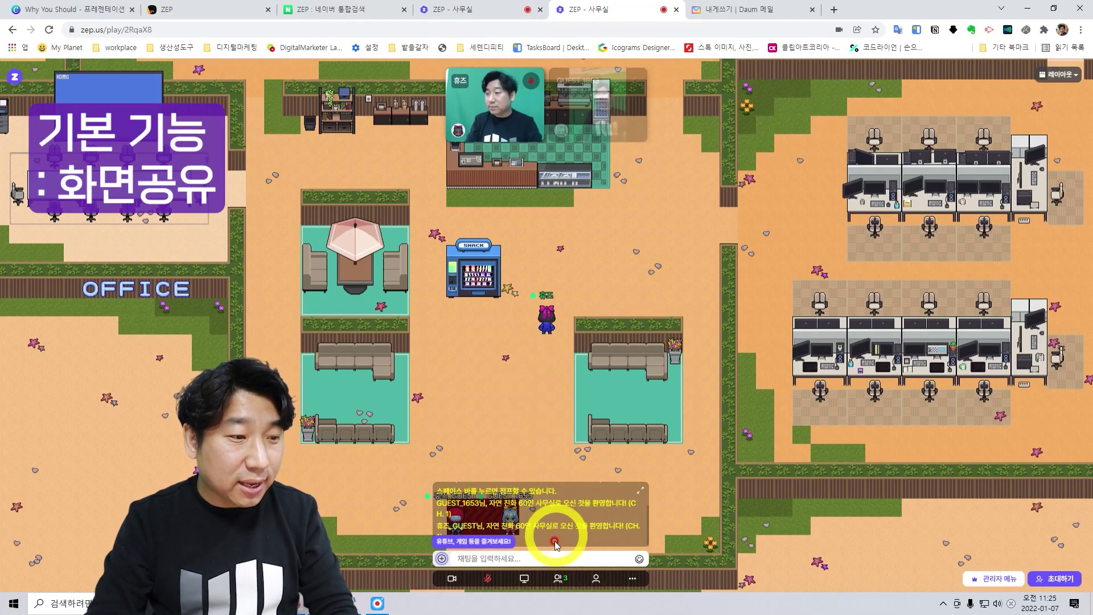
Step: Share the entire second screen, 화면 2, without audio using 화면 공유하기
left_click(524, 579)
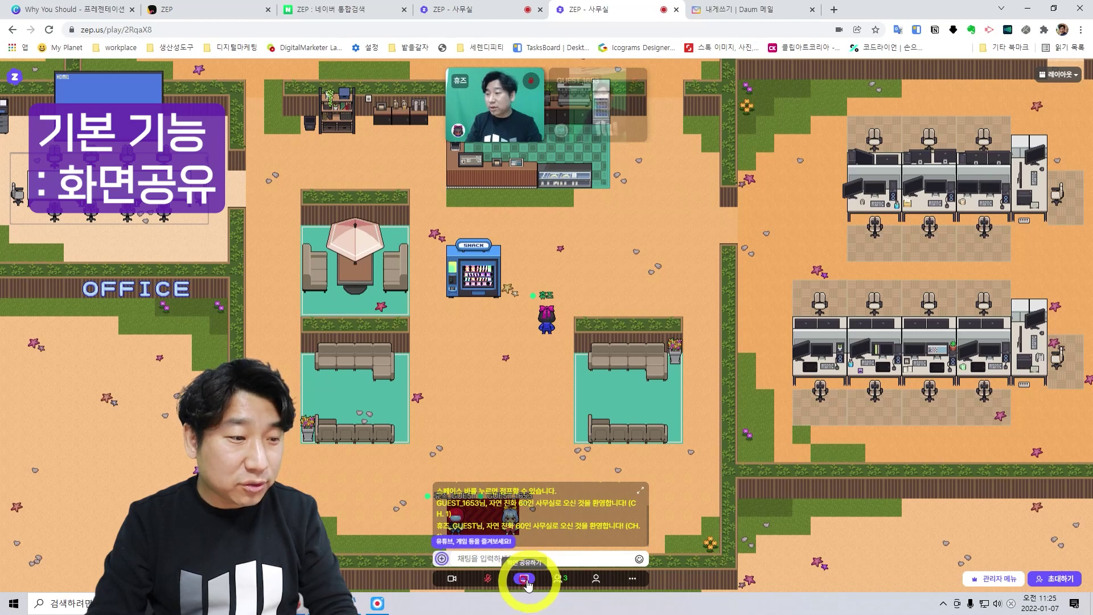
left_click(524, 579)
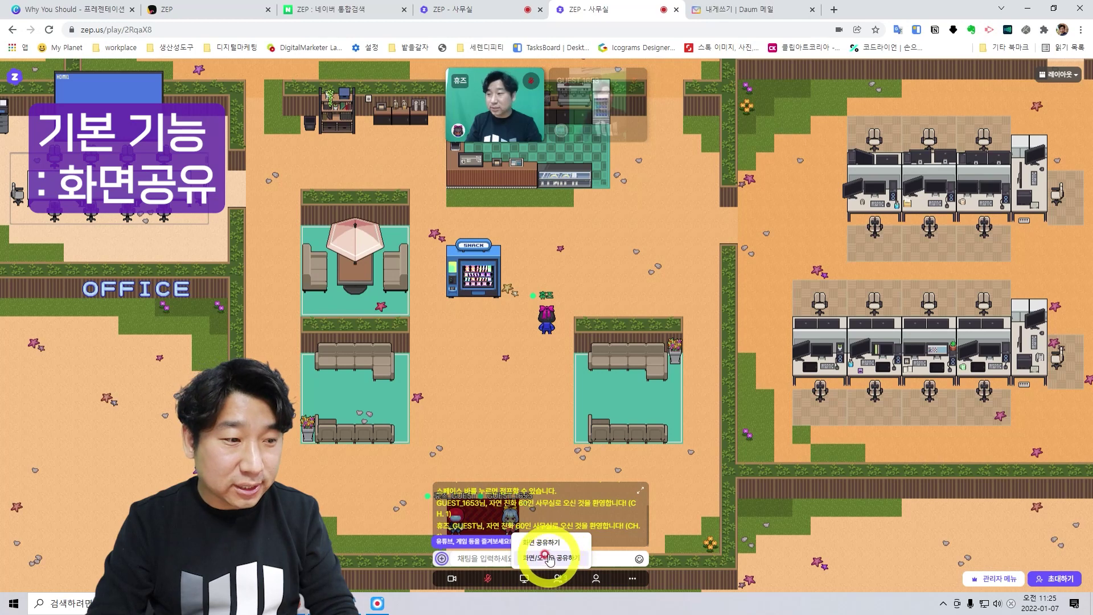
left_click(546, 545)
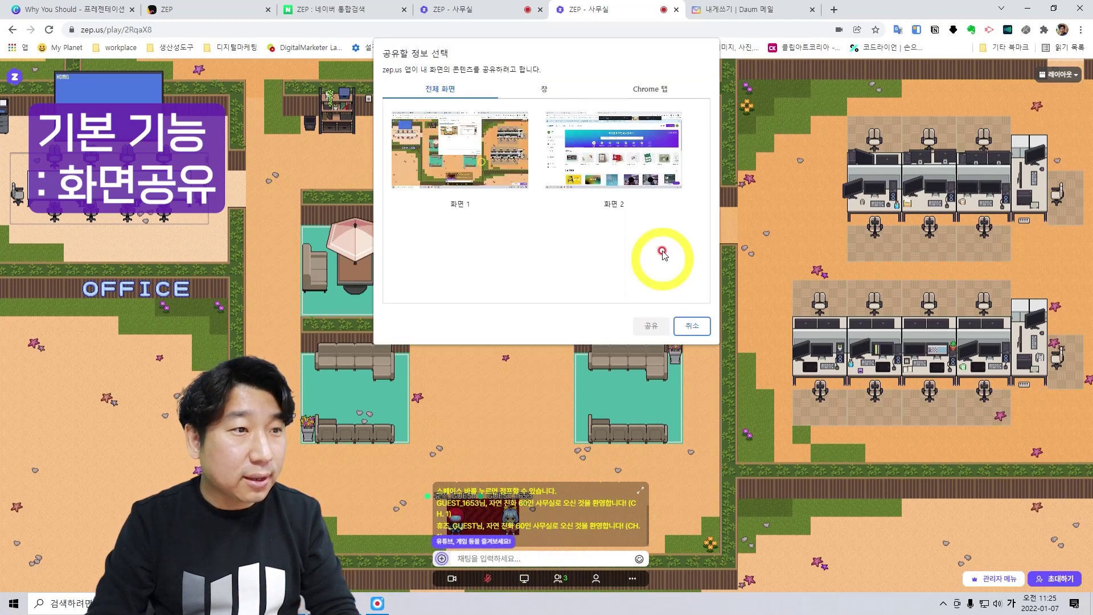
left_click(620, 151)
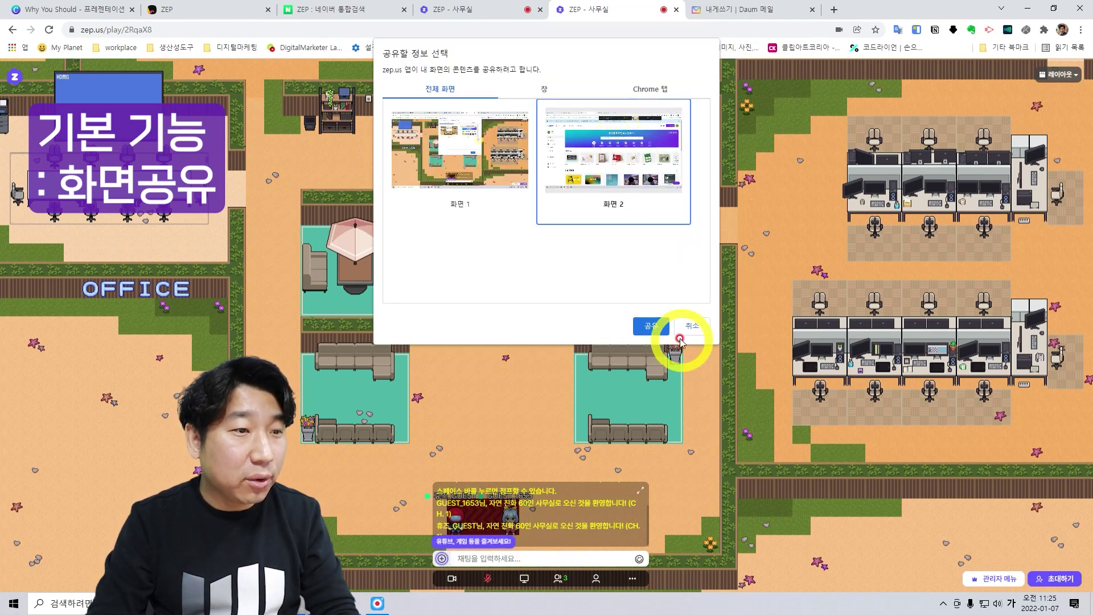
left_click(652, 326)
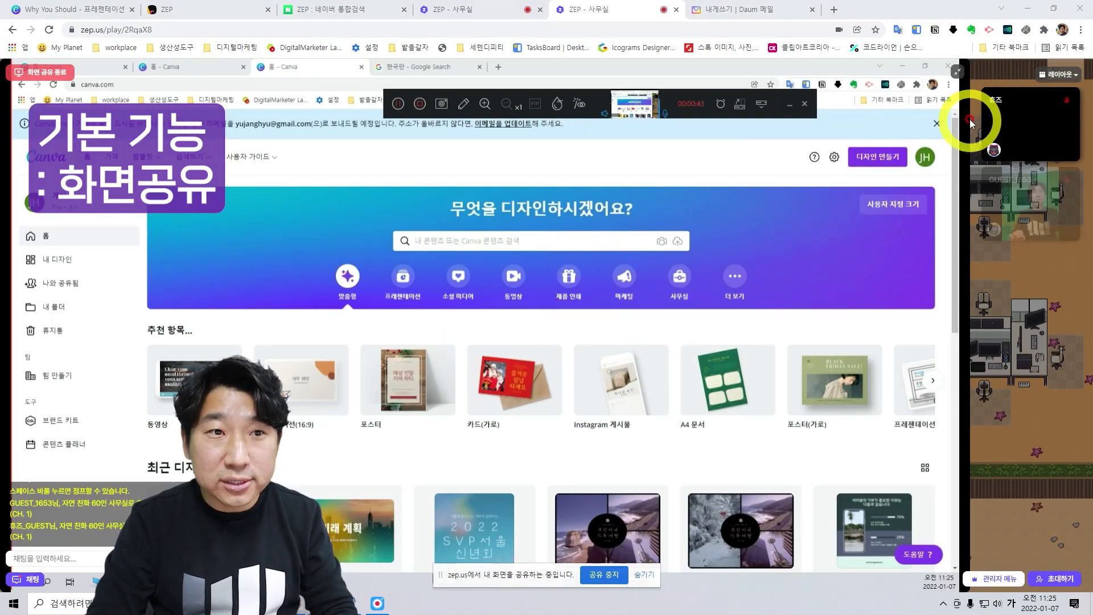
Step: Shrink the shared screen to a thumbnail, and walk the avatar up and to the right of the vending machine
left_click(955, 69)
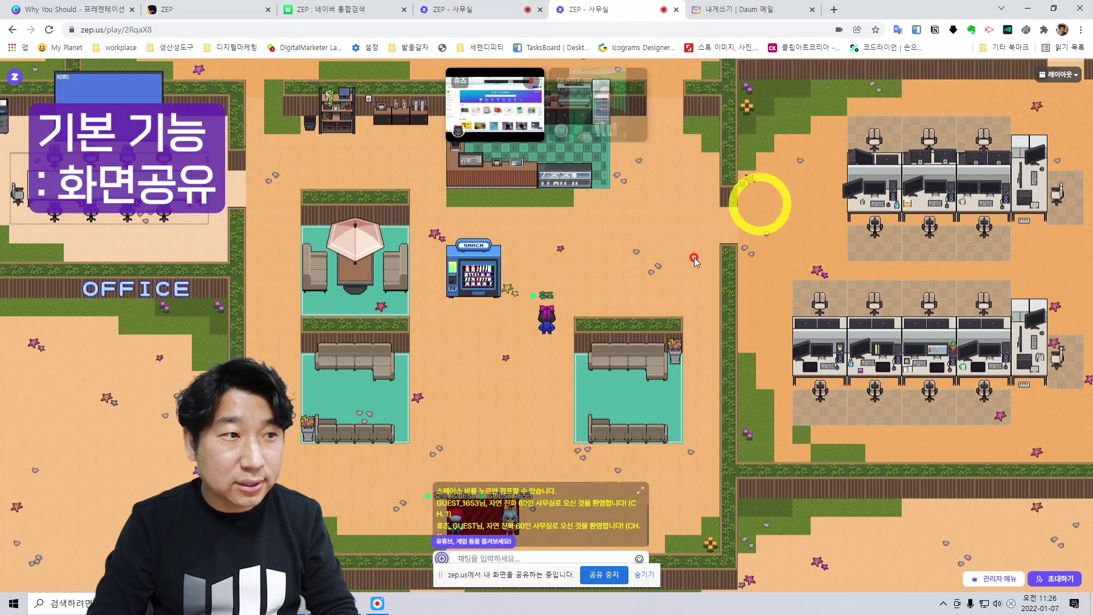
key("Up")
key("Right")
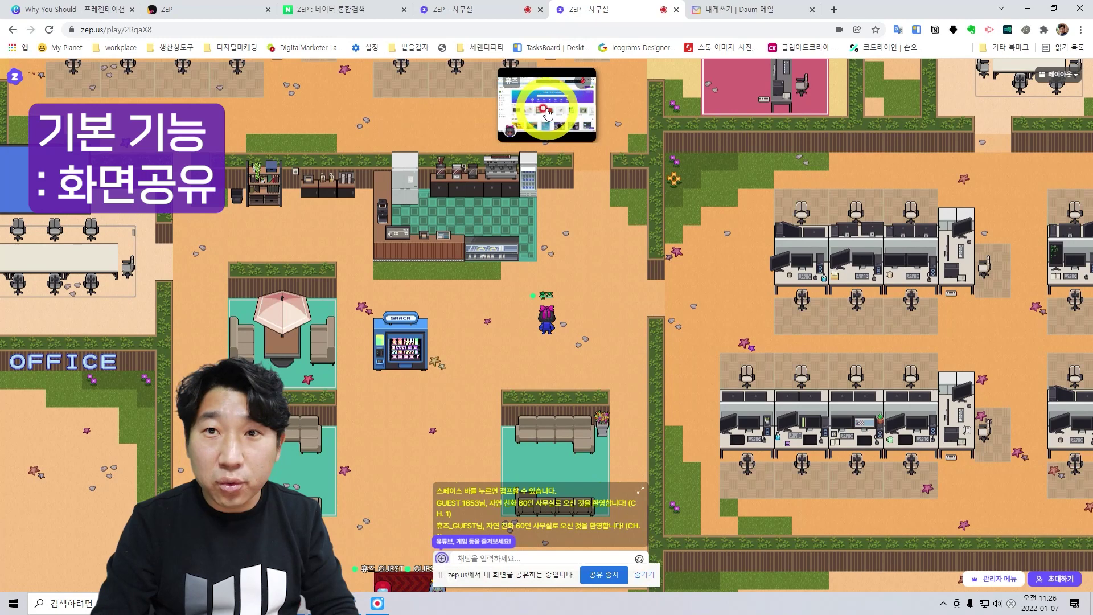
Step: Enlarge the shared screen again, and stop the screen sharing
left_click(555, 108)
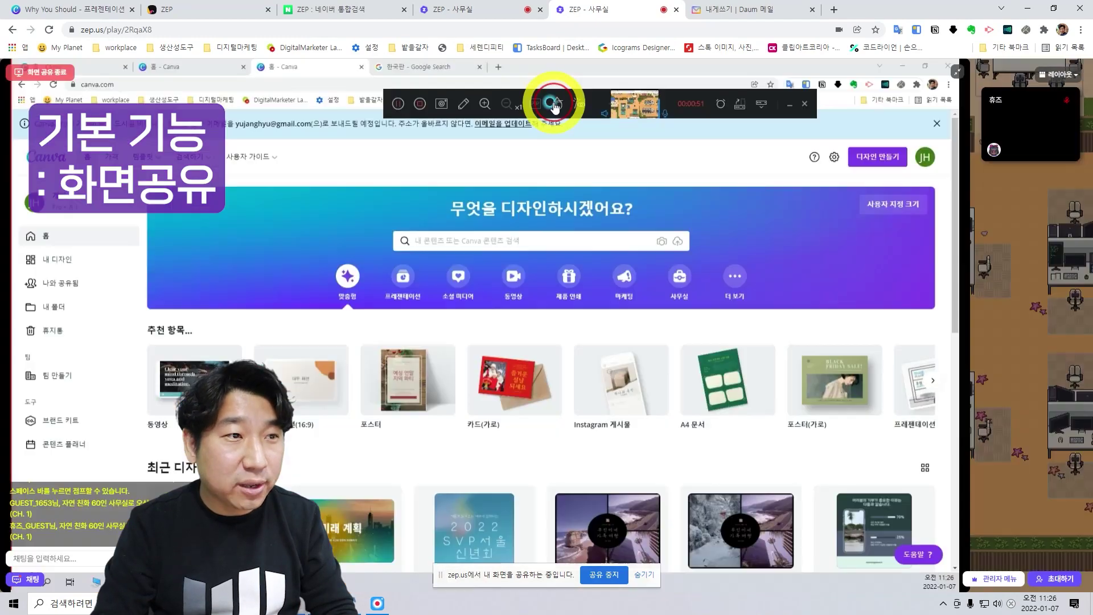
left_click(605, 576)
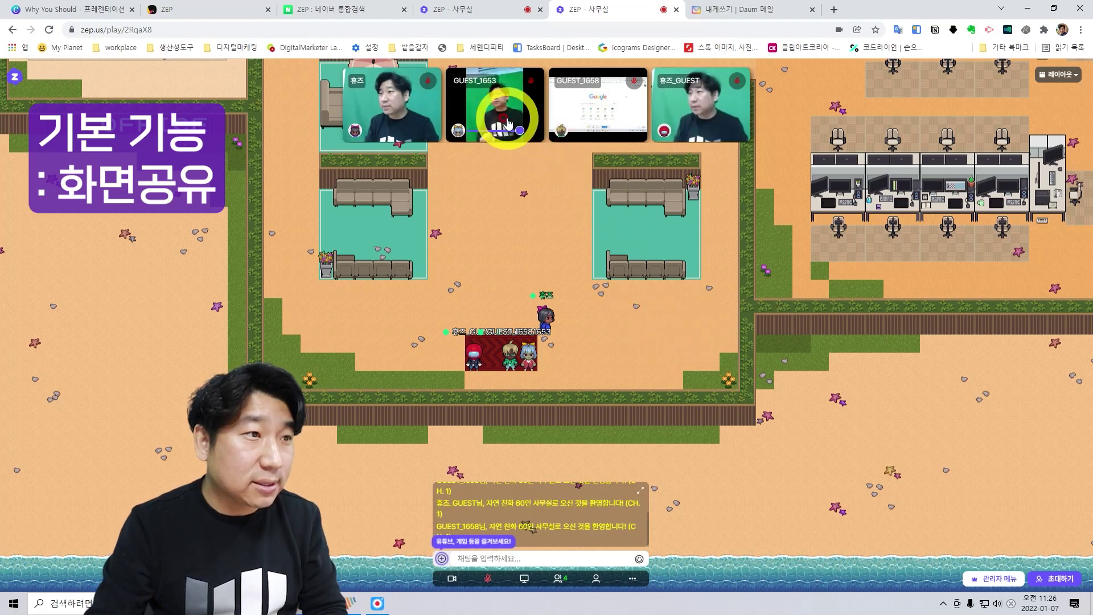
Step: Enlarge the screen shared by GUEST_1658 to view it, and shrink it back to a thumbnail
mouse_move(609, 106)
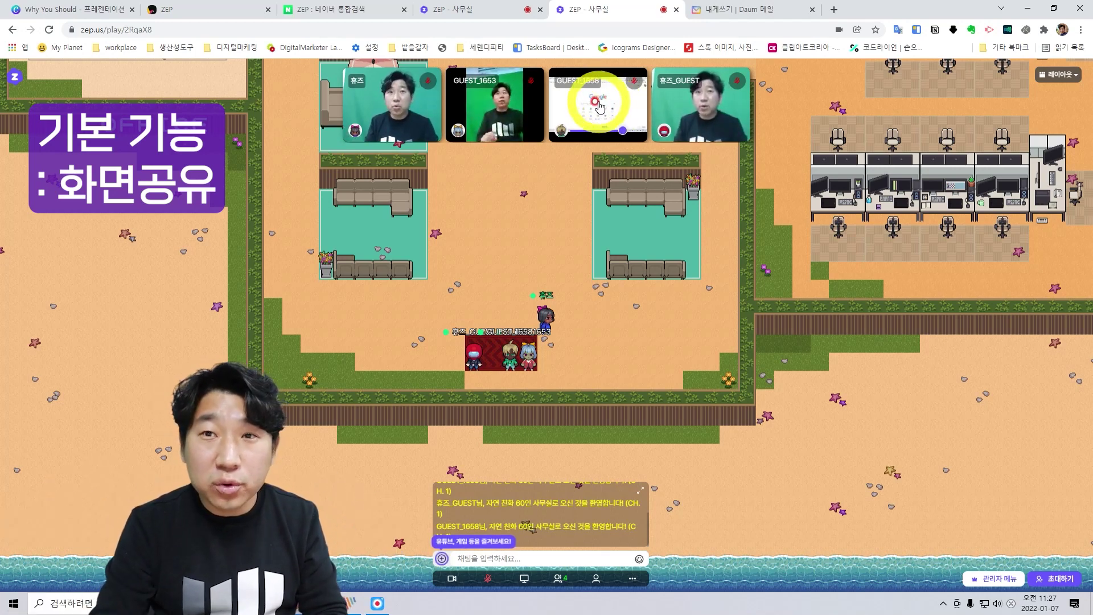
left_click(600, 106)
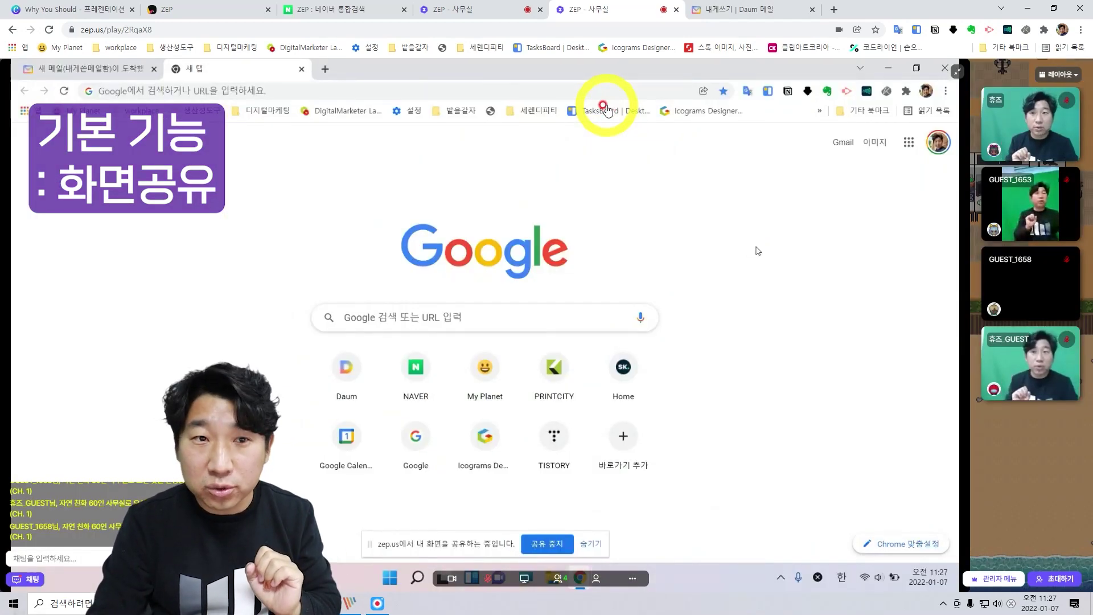
left_click(597, 277)
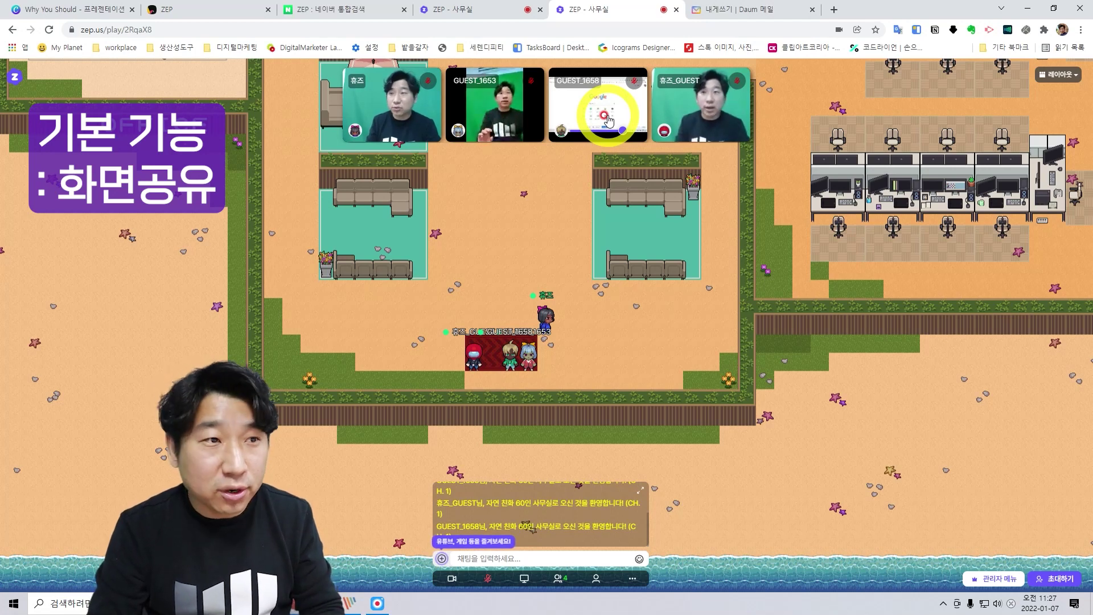
Step: Share the own screen alongside GUEST_1658's, shrink it to a thumbnail, and select the guest's shared screen
left_click(521, 578)
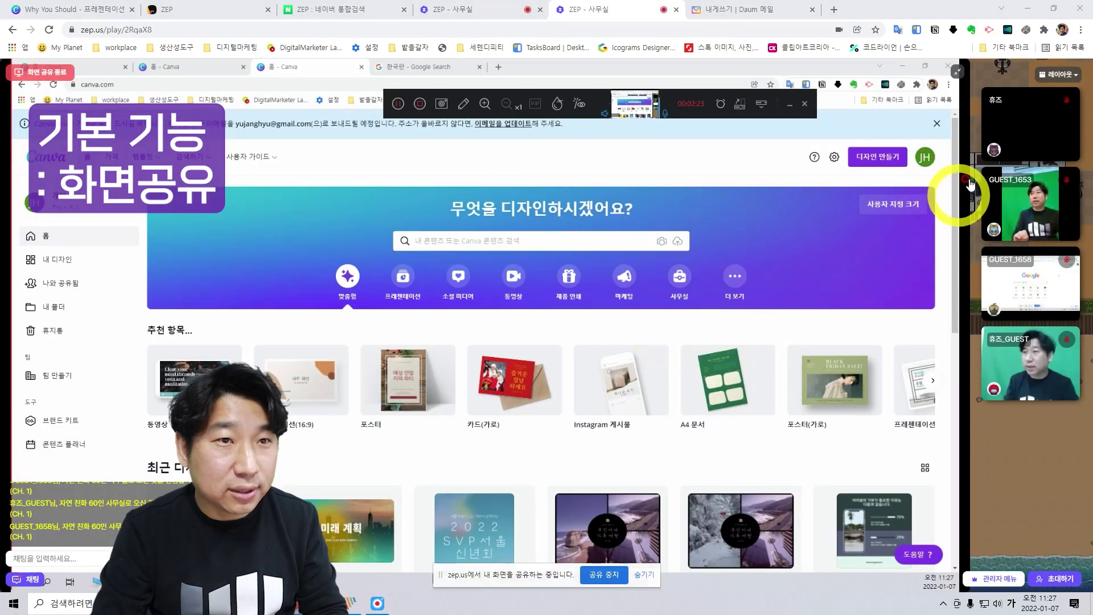
left_click(958, 74)
left_click(498, 202)
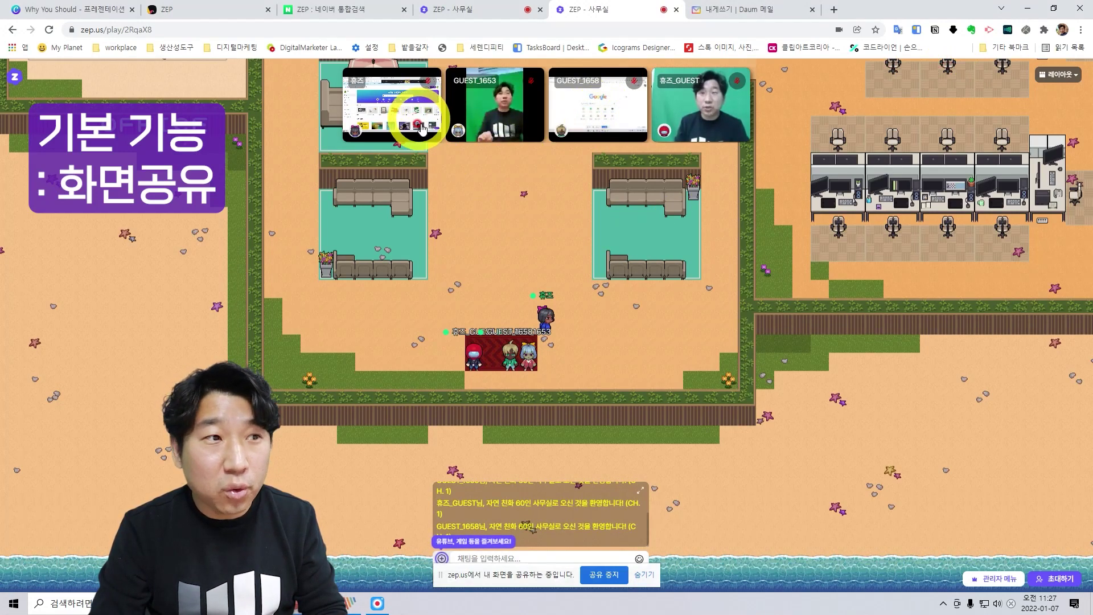
left_click(611, 111)
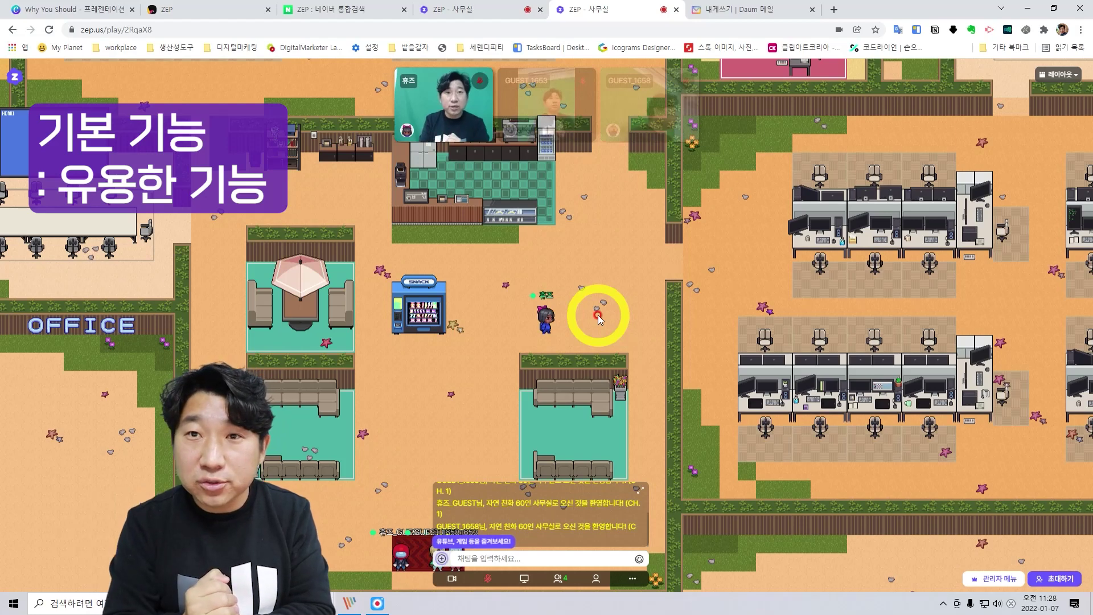
Step: Search YouTube for 게더타운, embed the first video at size 작게 (기본) beside the avatar, and close the embedded video
left_click(442, 559)
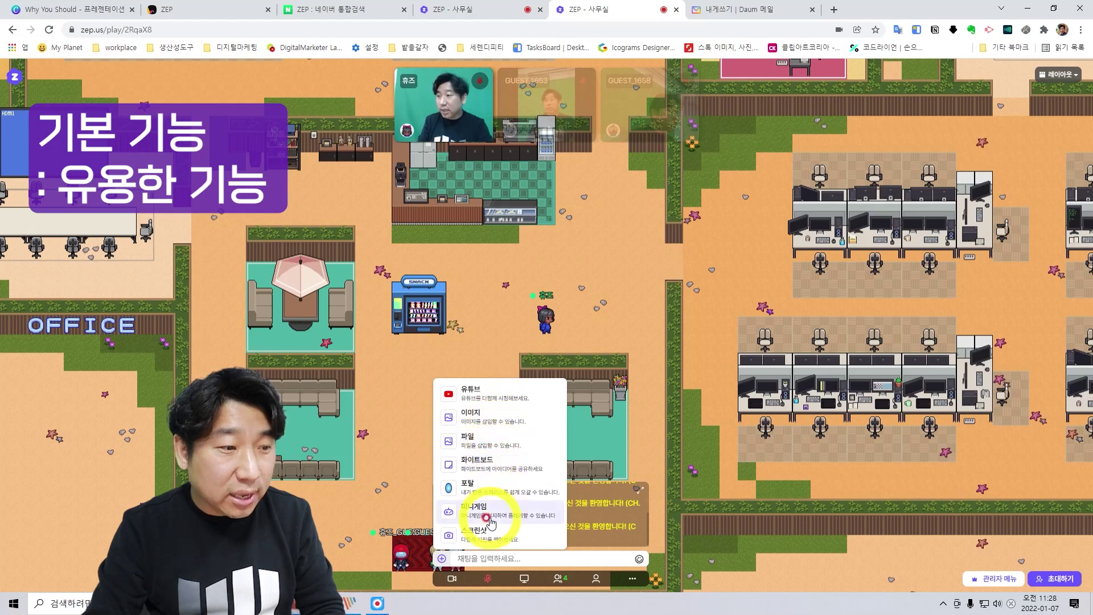
left_click(491, 397)
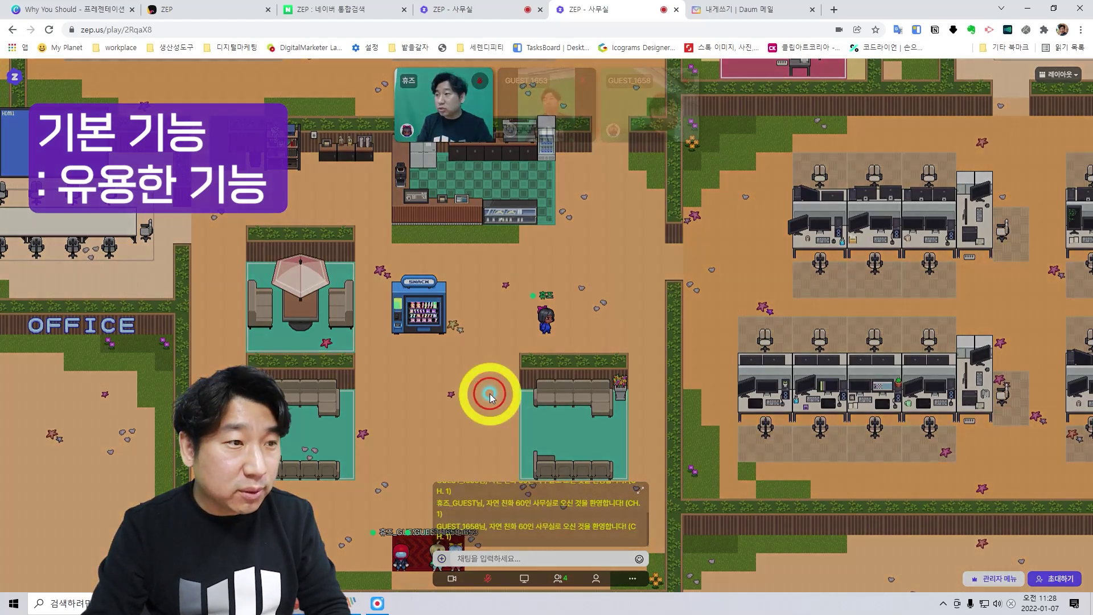
left_click(505, 293)
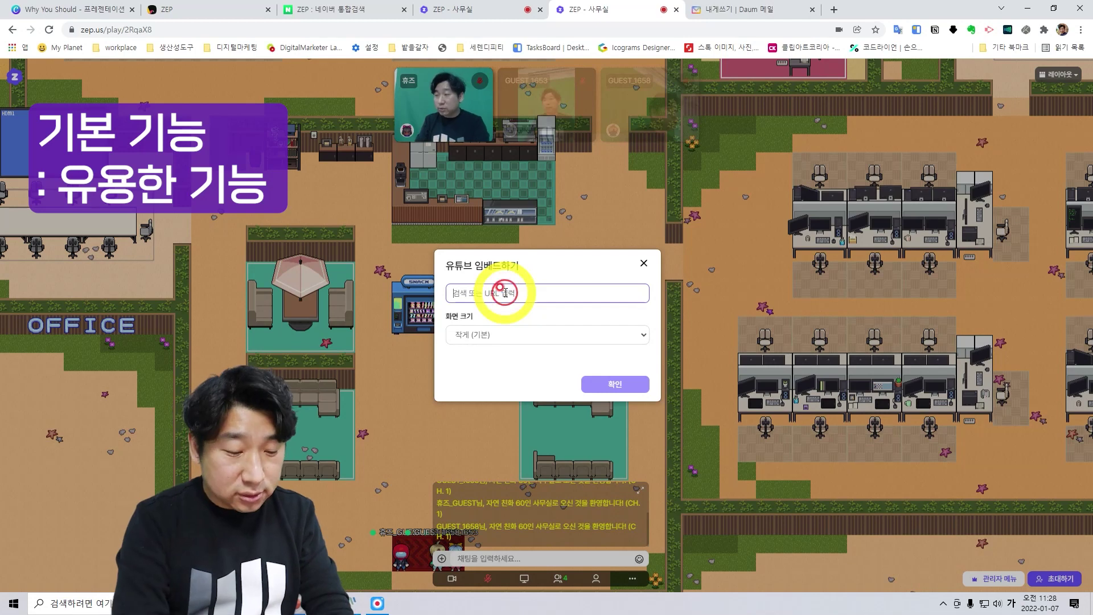
type("게더타운")
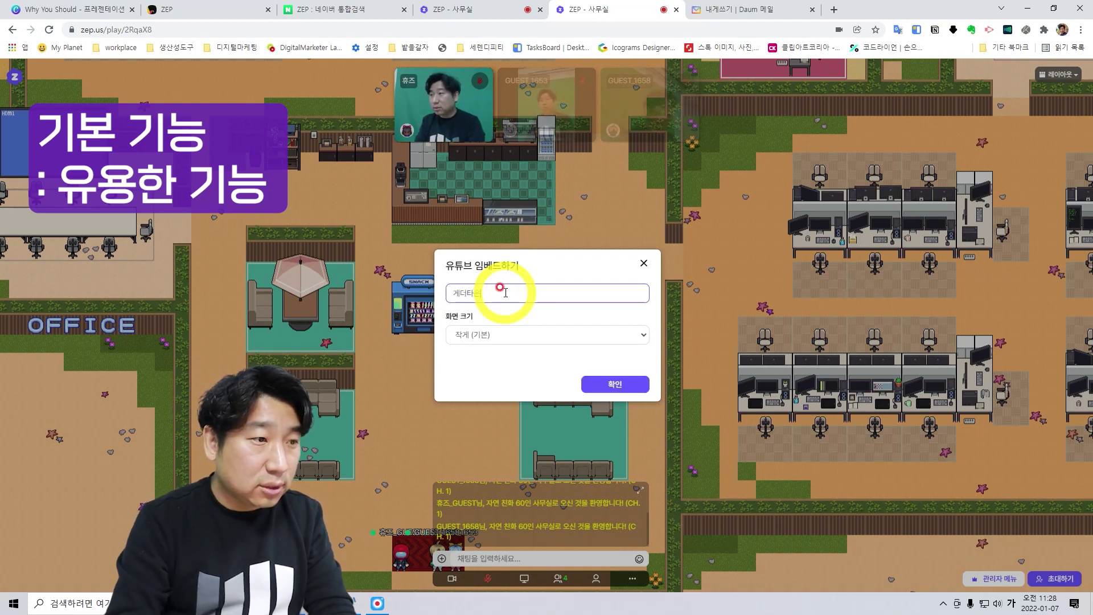
key("Return")
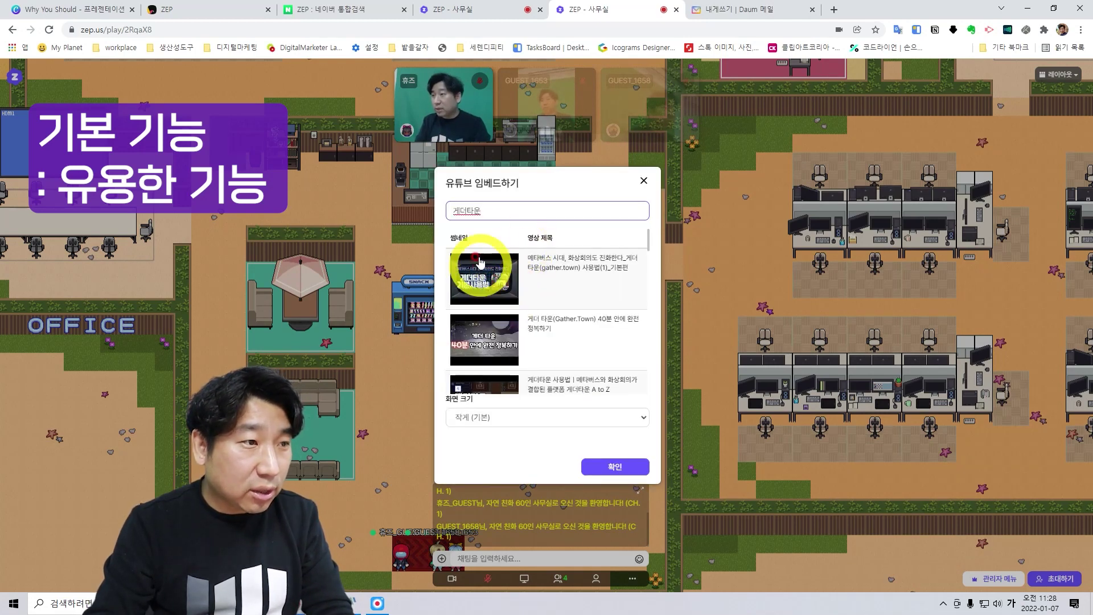
left_click(503, 277)
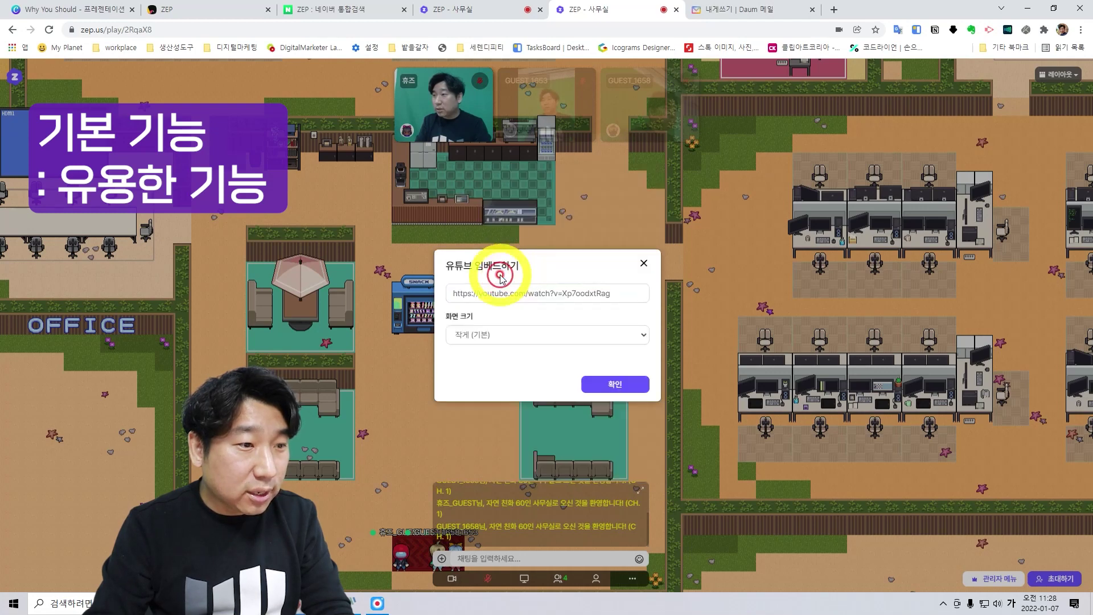
left_click(633, 386)
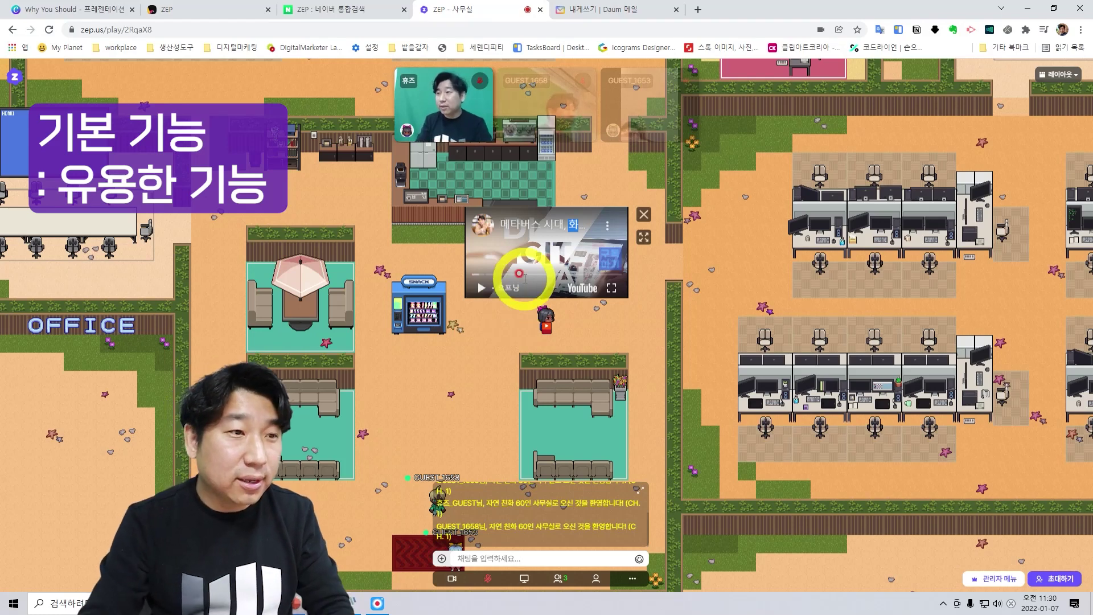
left_click(643, 214)
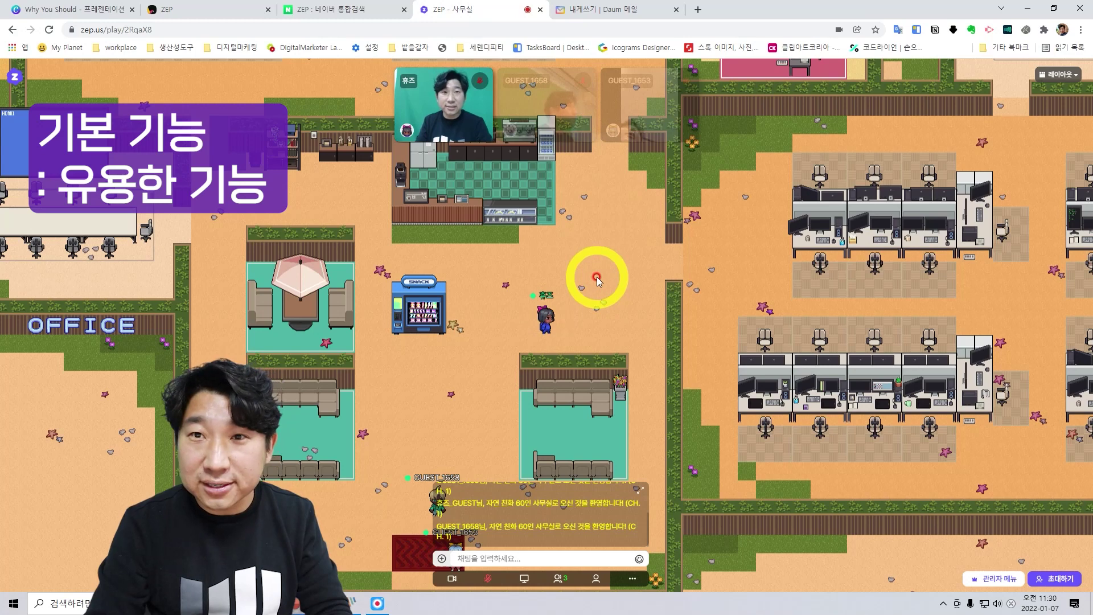
Step: Install the mini game 똥 피하기 at the avatar's position
left_click(442, 558)
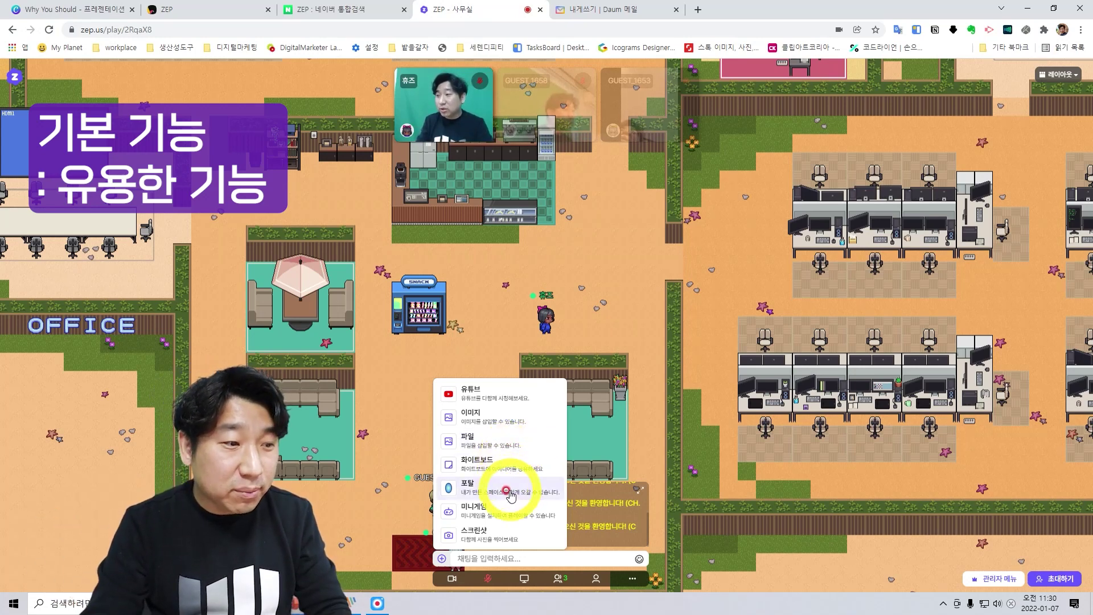
left_click(505, 515)
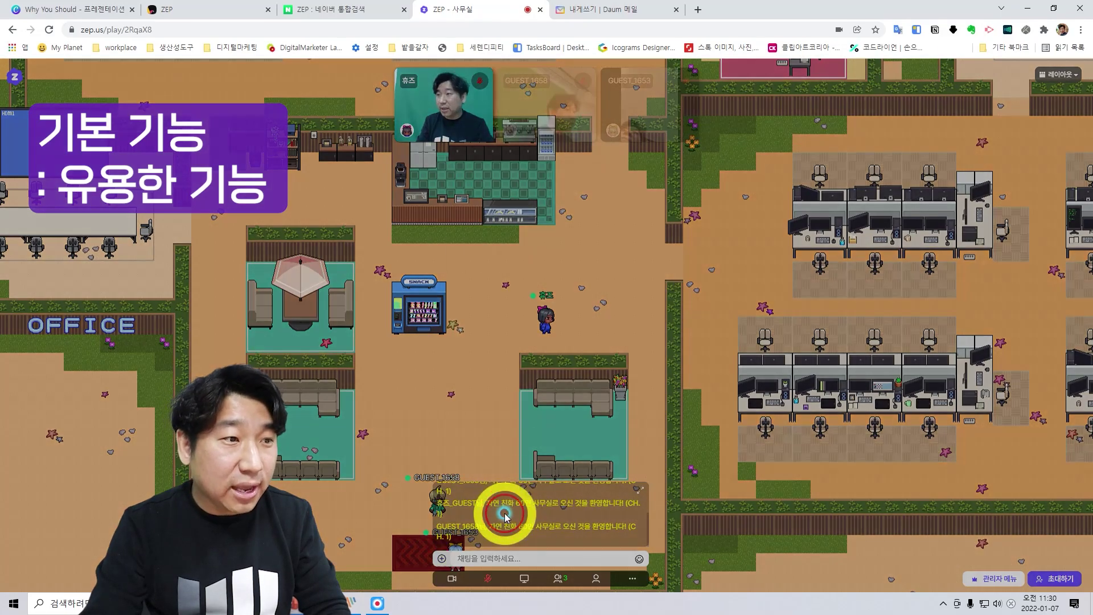
scroll(564, 350, "down", 2)
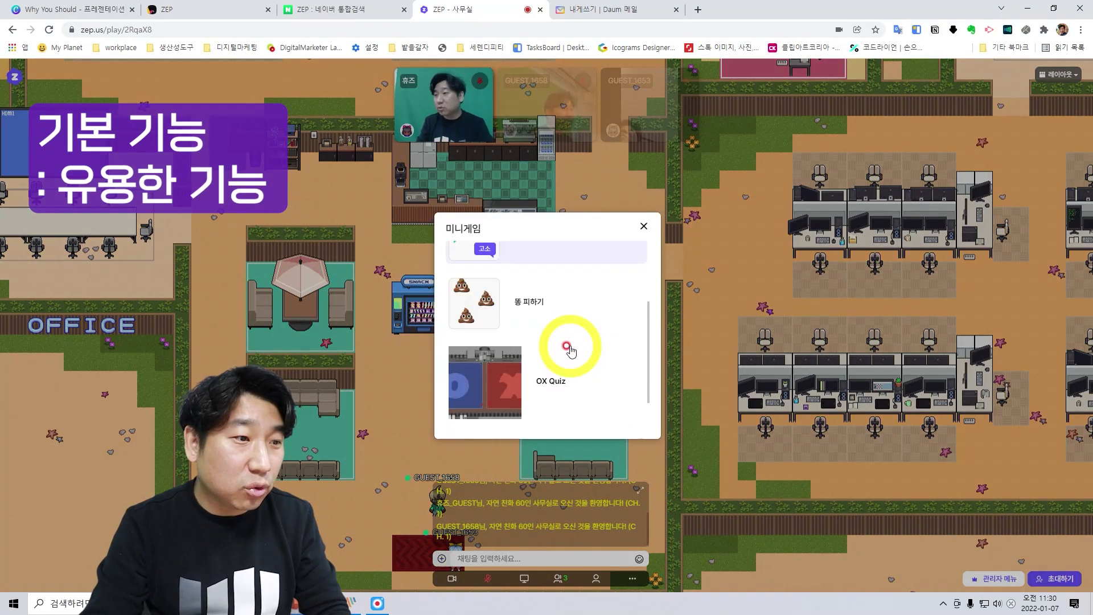
left_click(615, 328)
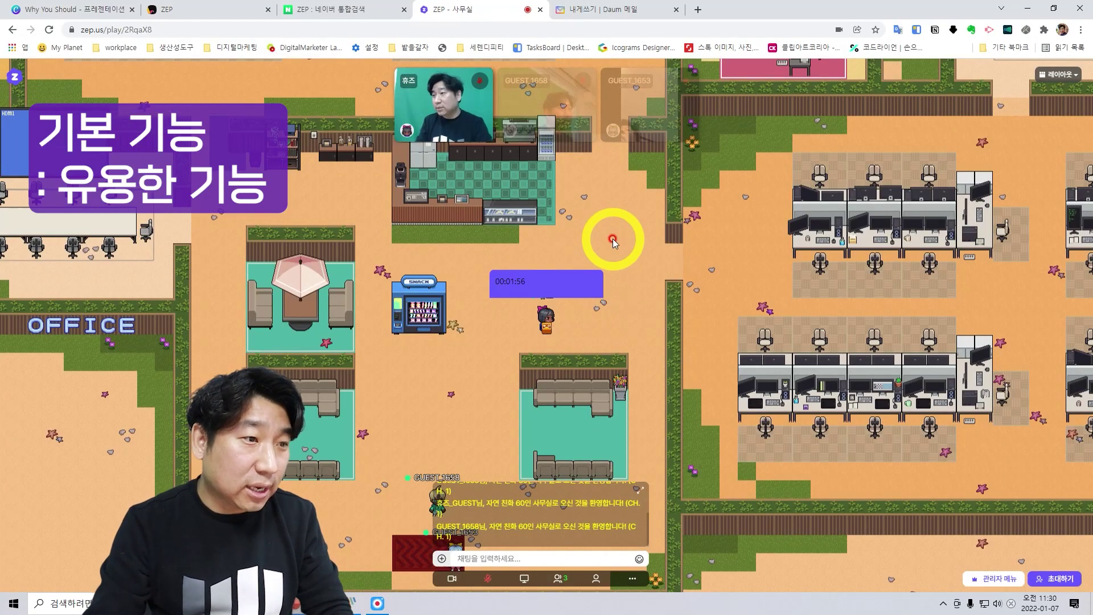
Step: Play the mini game by walking the avatar up past the kitchen and dodging the falling objects, and reopen the embed options
key("Up")
key("Right")
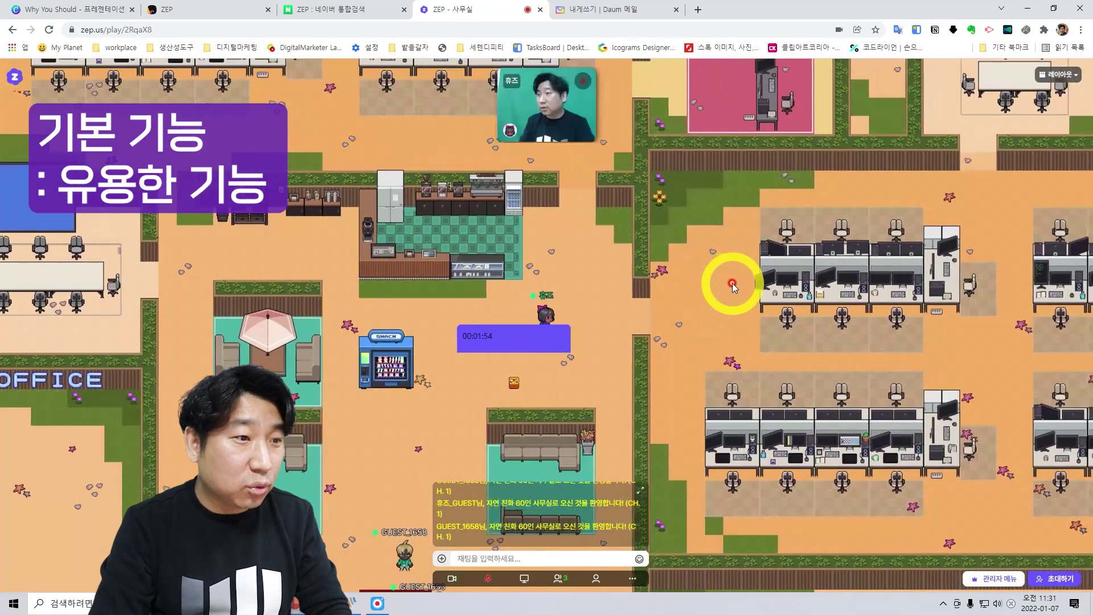
key("Up")
key("Right")
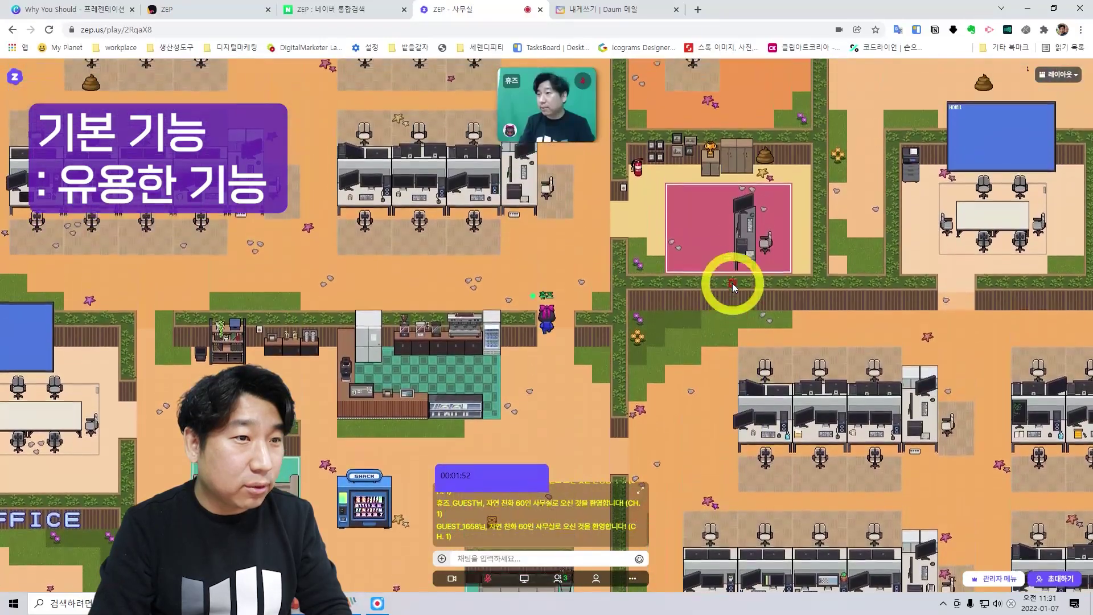
key("Up")
key("Left")
key("Right")
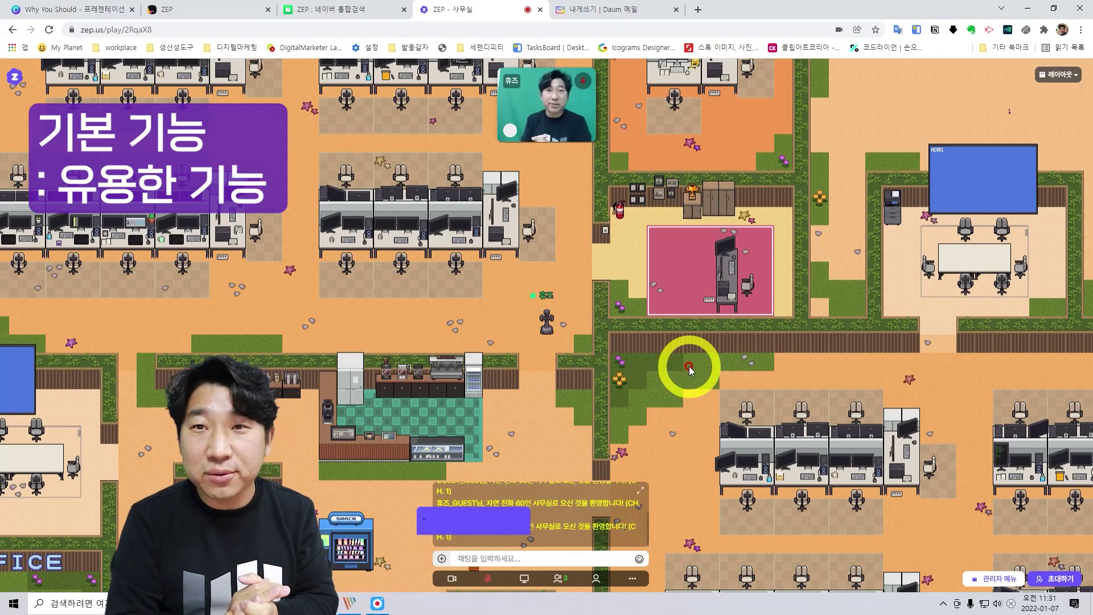
left_click(442, 558)
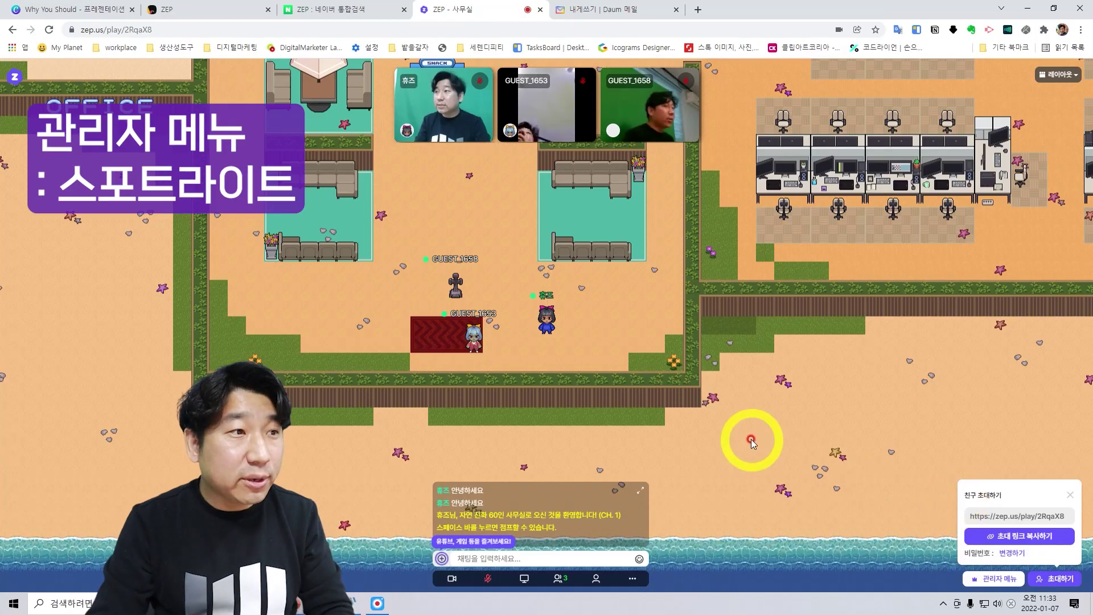
Step: Open the participant list and examine the actions available for GUEST_1653, from 따라가기 to Spotlight 지정/해제
left_click(557, 579)
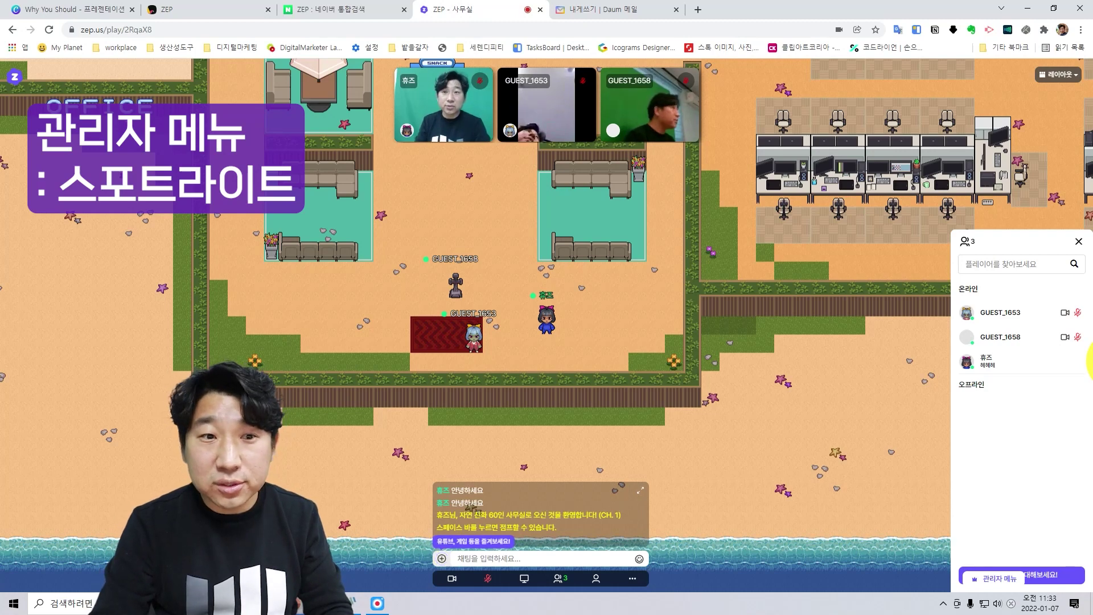
left_click(1008, 316)
left_click(1008, 316)
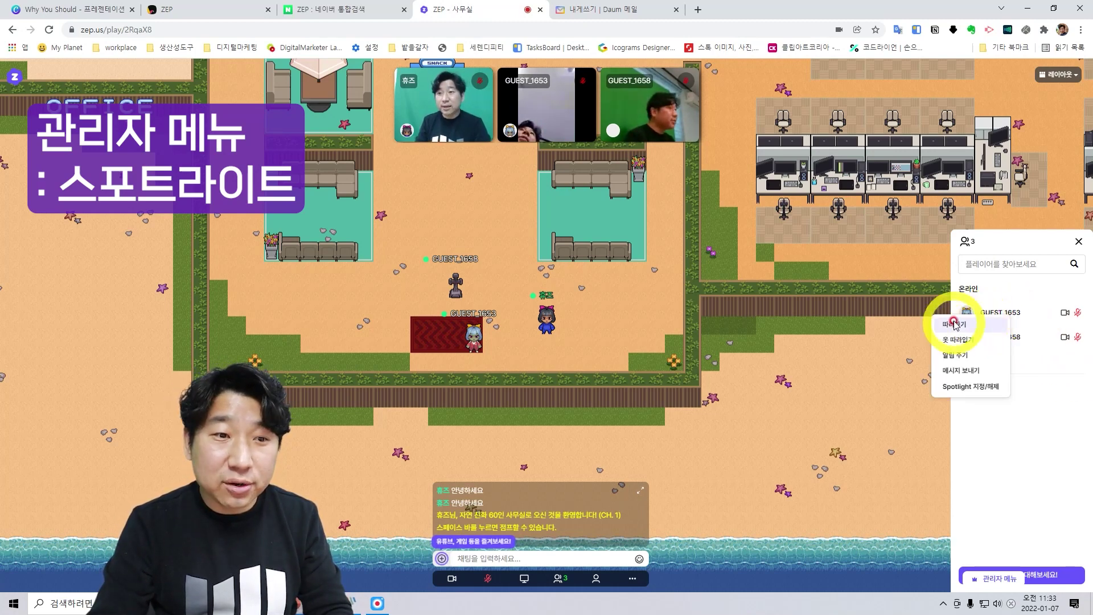
left_click(968, 339)
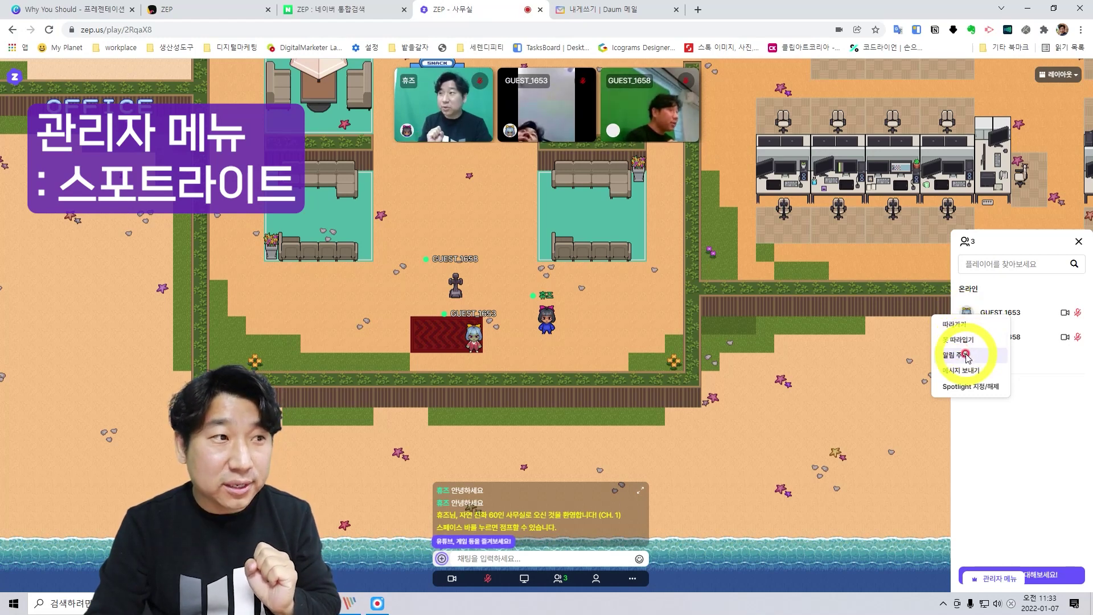
left_click(965, 389)
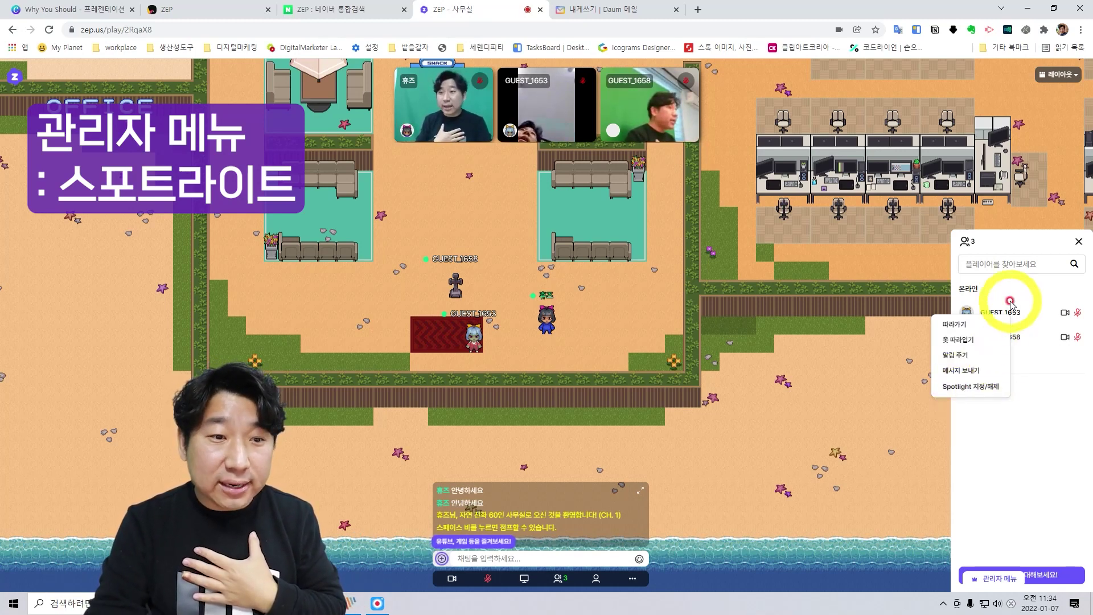
left_click(965, 388)
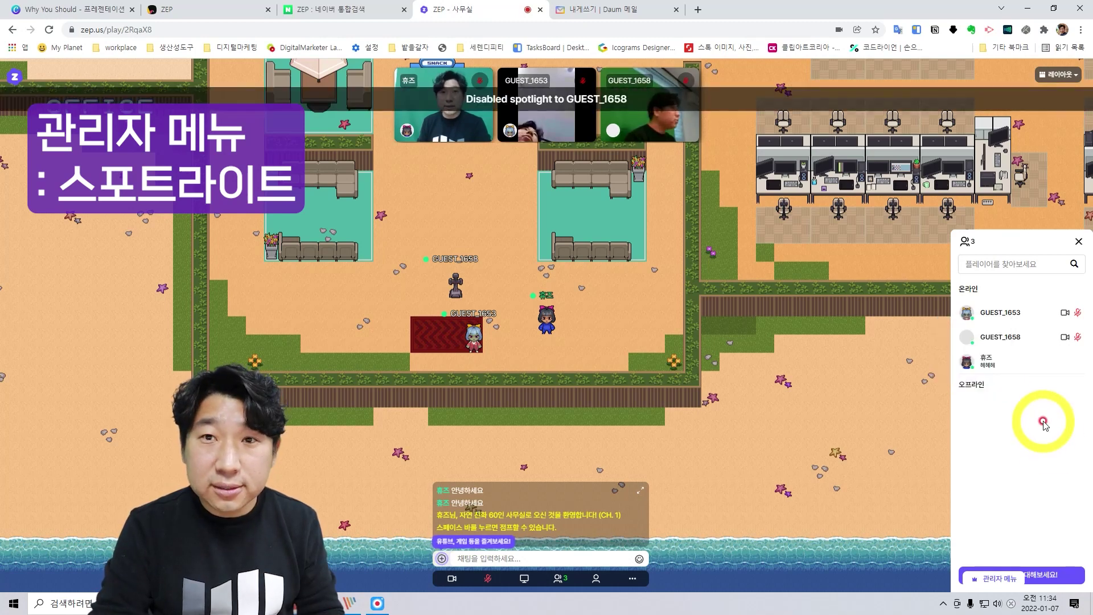
Step: Assign the spotlight to GUEST_1658 with Spotlight 지정/해제, and release it again
left_click(1003, 335)
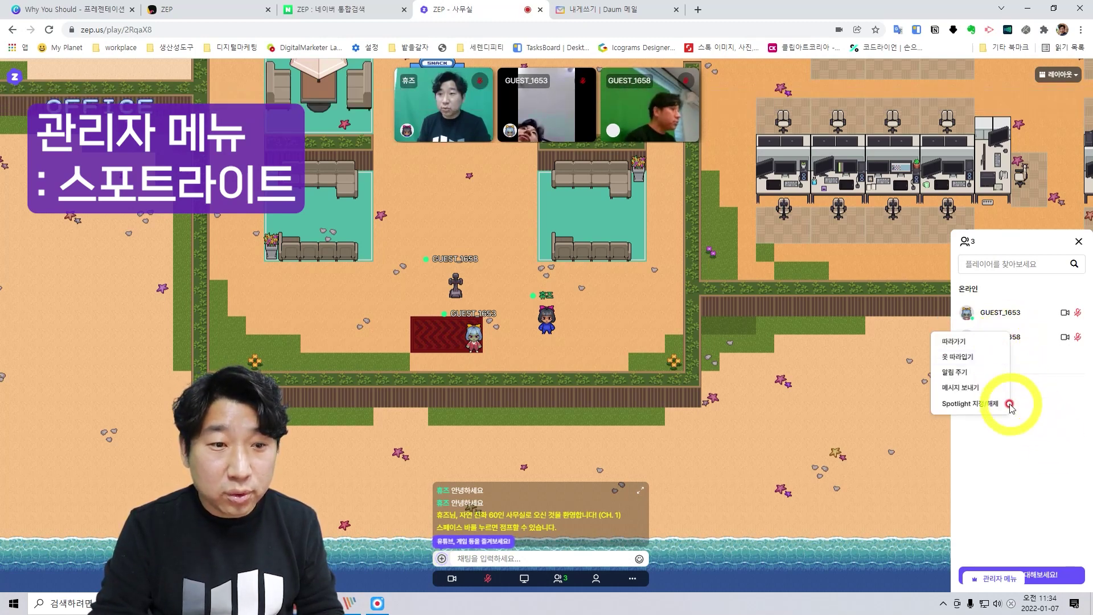
left_click(974, 404)
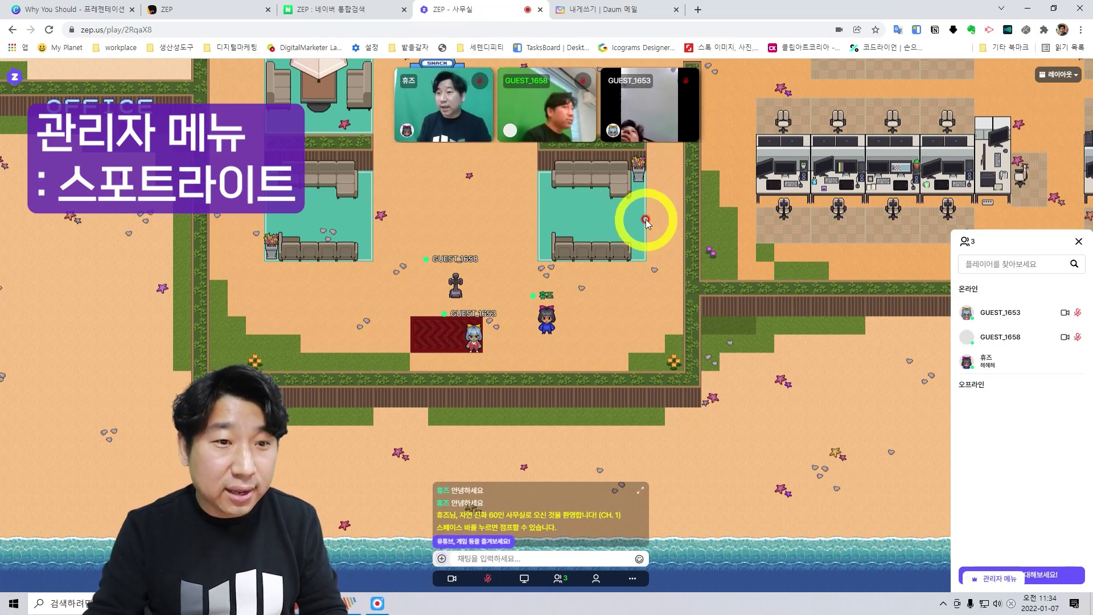
left_click(1000, 335)
left_click(1000, 404)
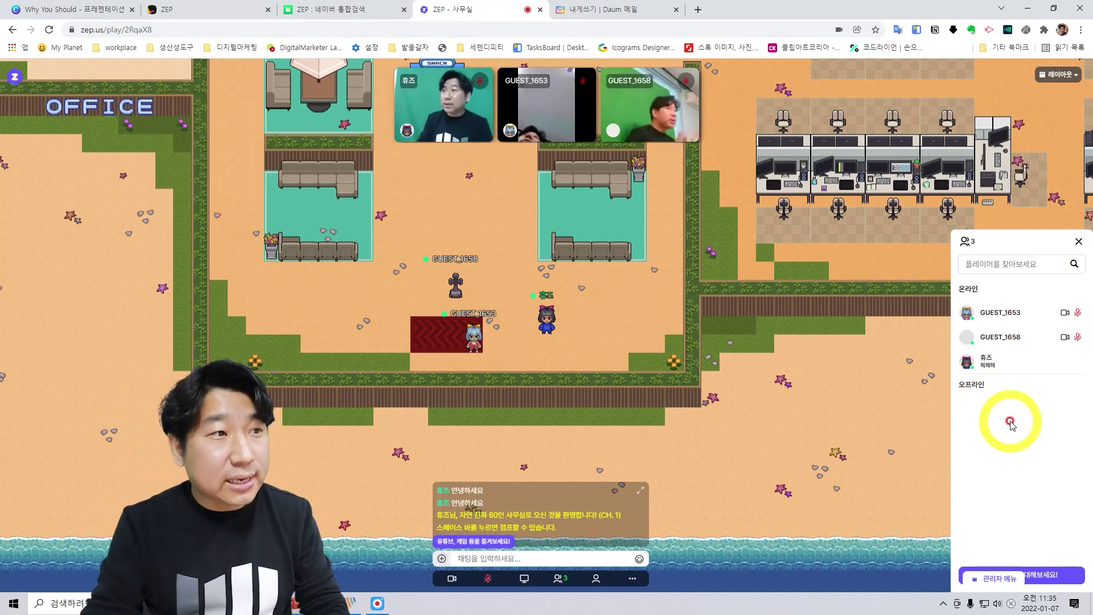
Step: Turn on 전체 영상 채팅 음소거 in the administrator options, and turn it off again
left_click(991, 579)
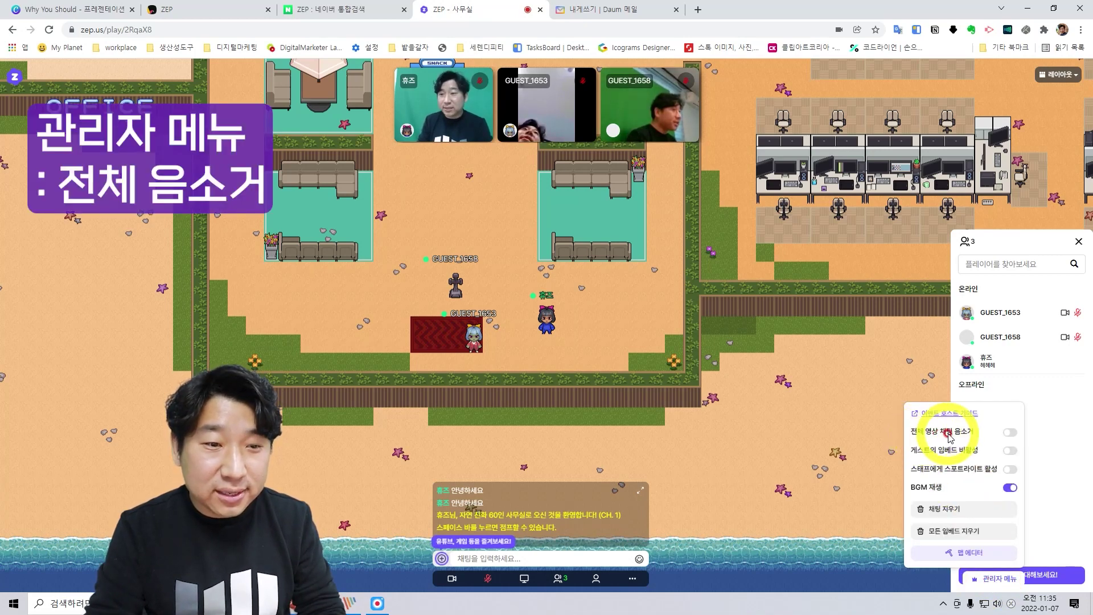
left_click(1009, 432)
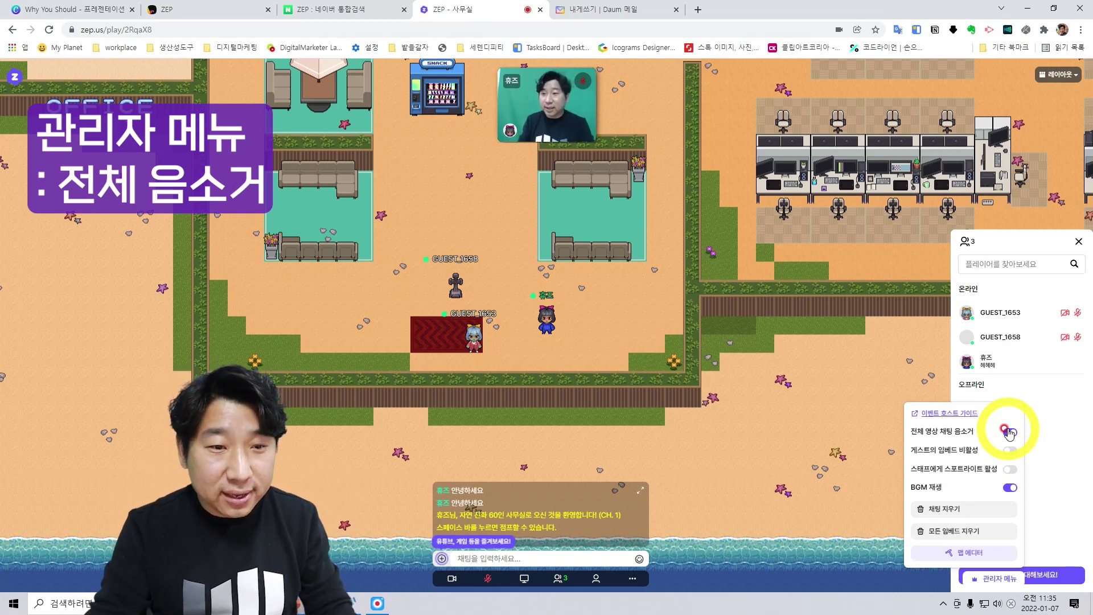
left_click(1010, 432)
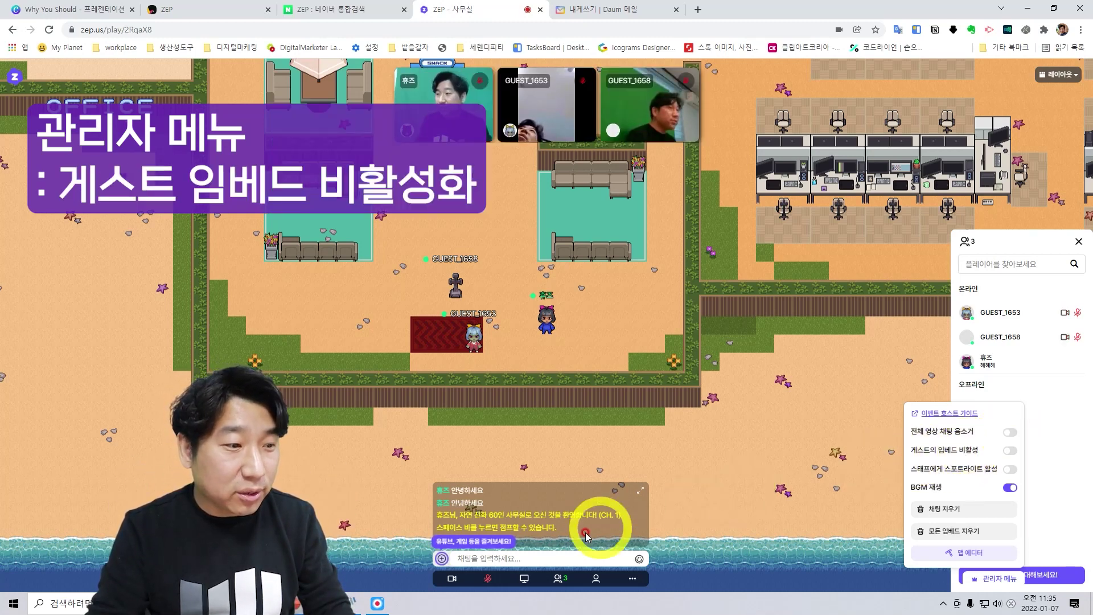
Step: Review the types of content that can be embedded, and examine the guest embed and staff spotlight options for administrators
left_click(442, 559)
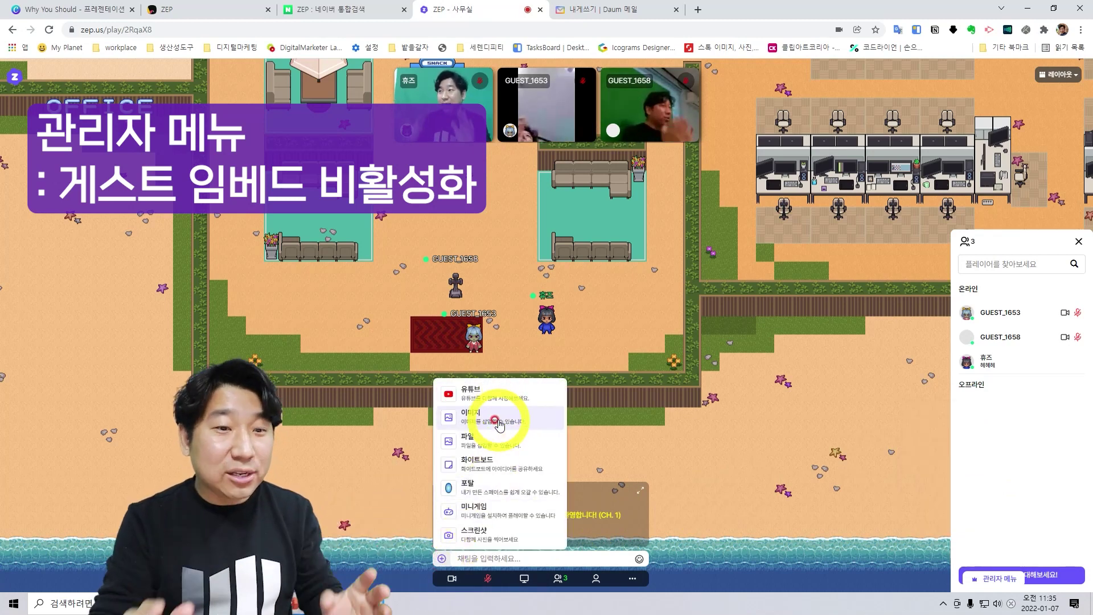
left_click(991, 579)
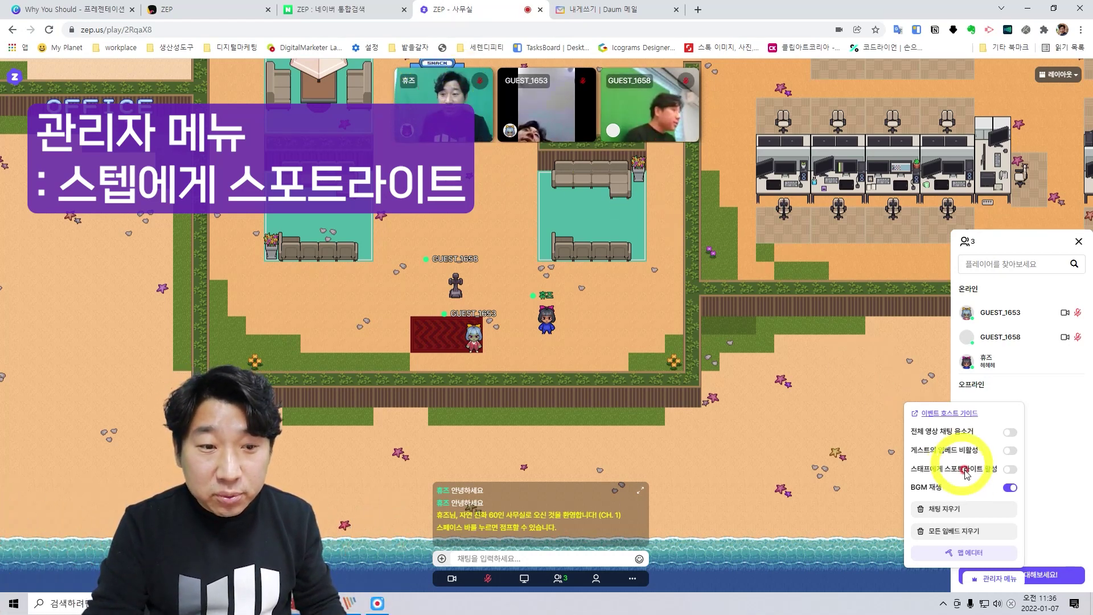
Step: Turn 스태프에게 스포트라이트 활성 on and off again, and switch BGM 재생 off and back on
left_click(1010, 469)
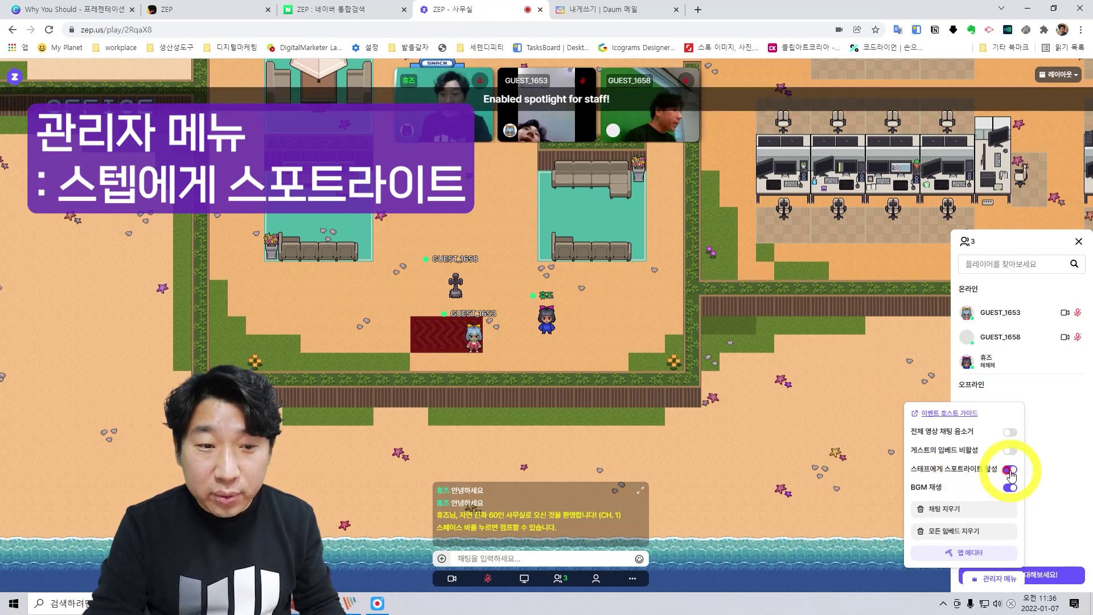
left_click(1010, 469)
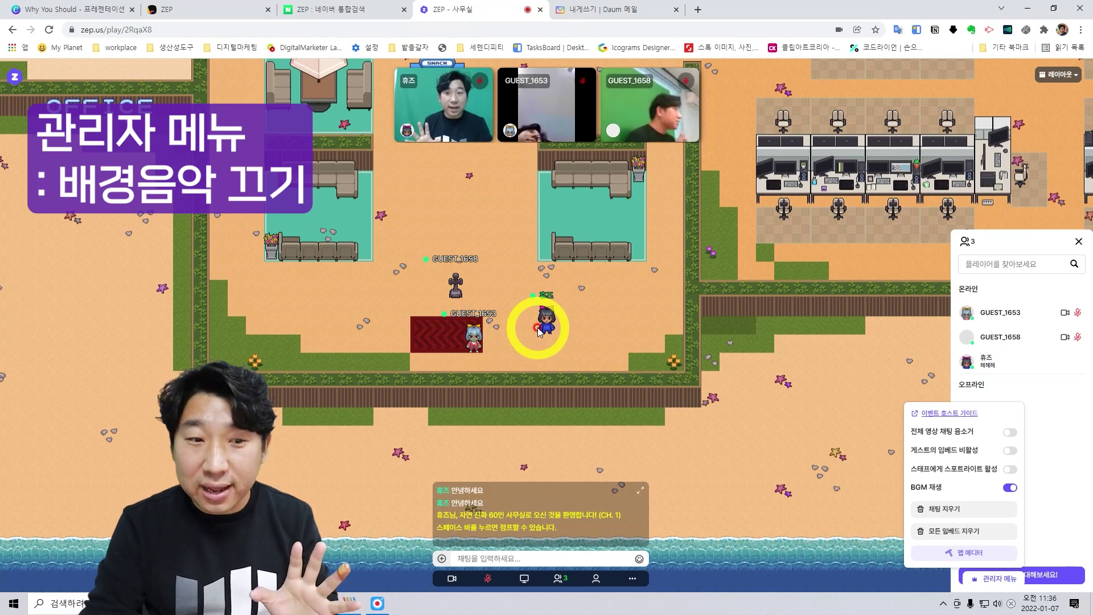
left_click(1013, 488)
left_click(1016, 488)
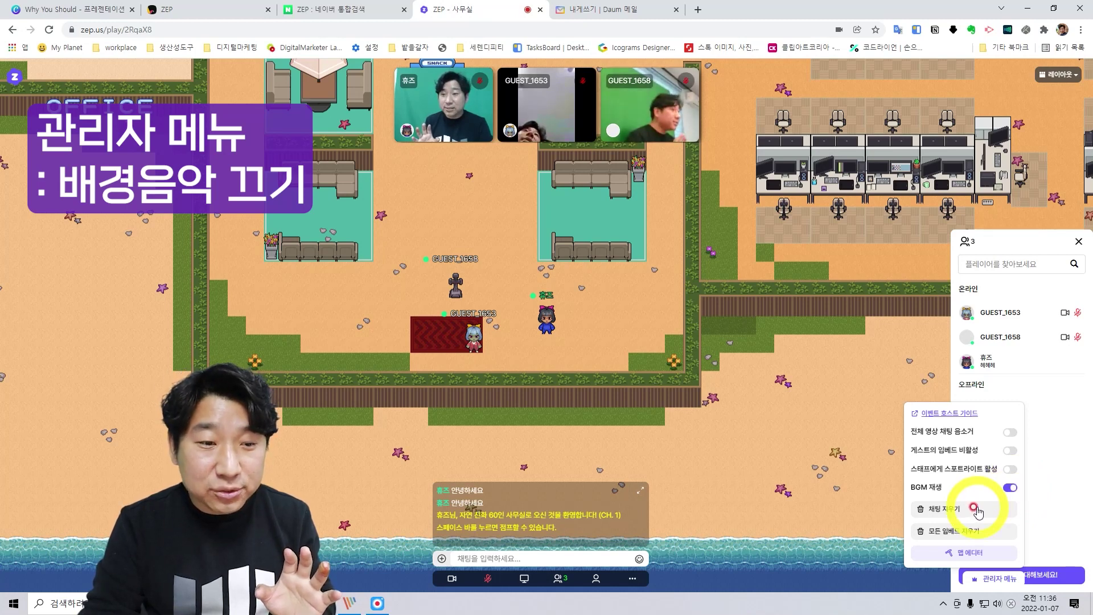
left_click(981, 535)
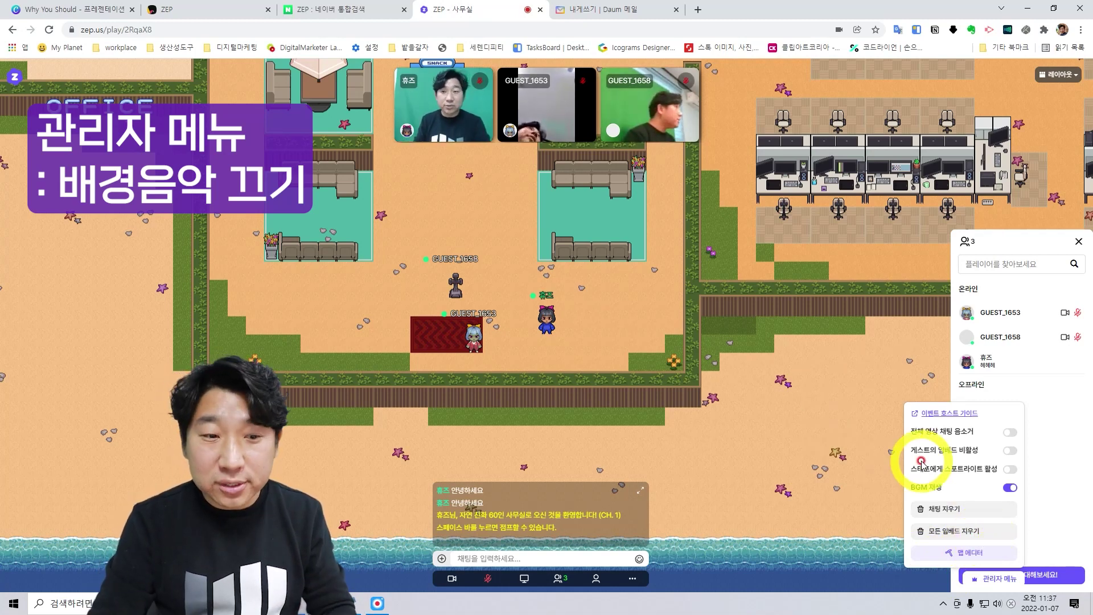
Step: Open the office space in the map editor and look through the floor and wall tiles
left_click(978, 554)
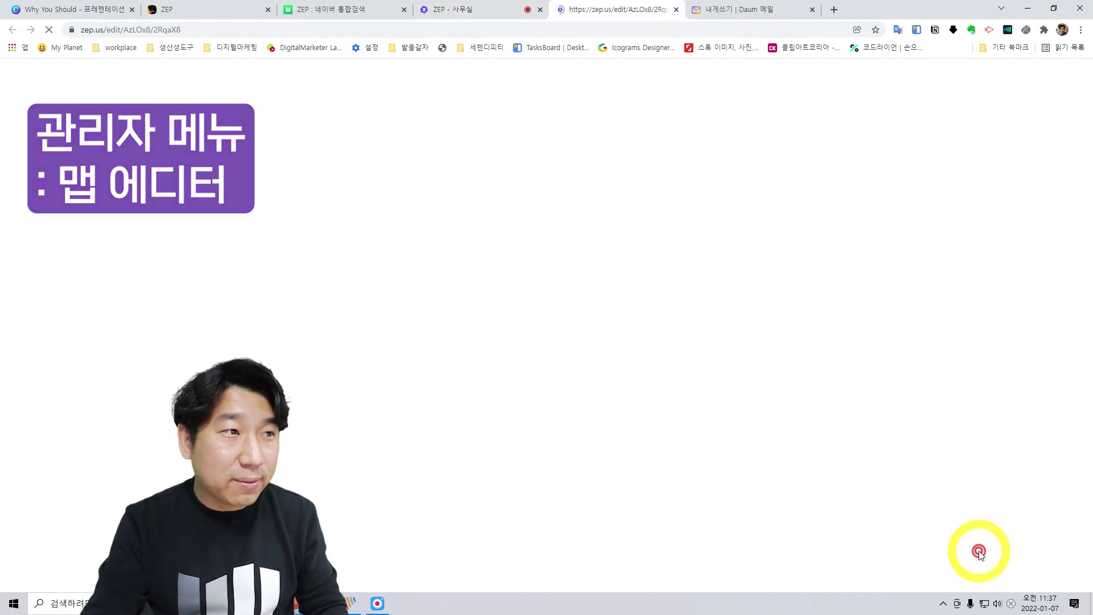
scroll(651, 256, "down", 3)
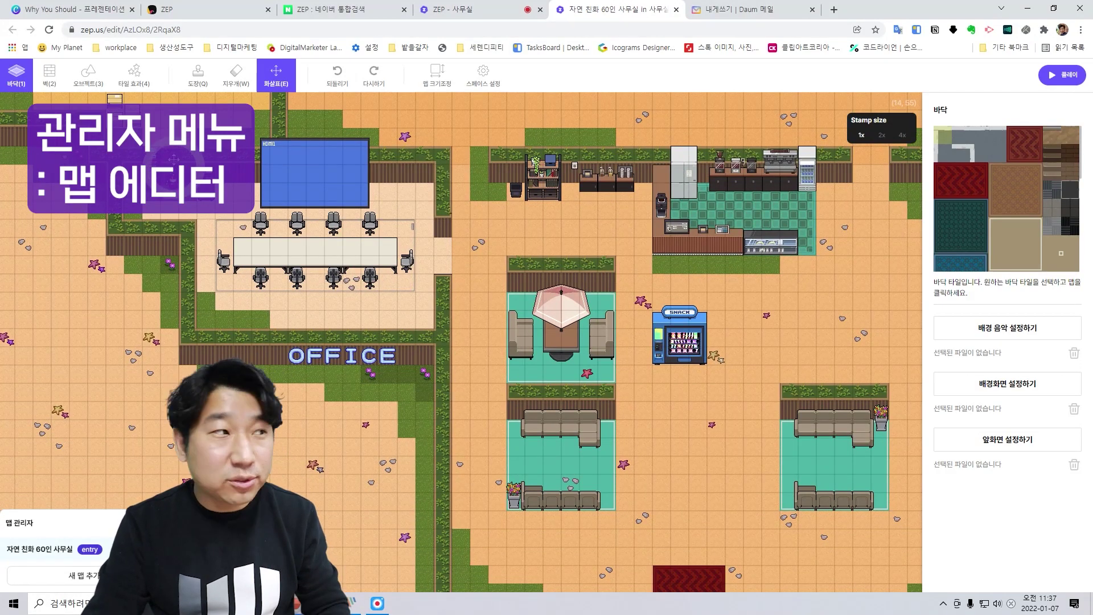
left_click(50, 75)
Step: Stamp two of the blue-hatted soldier objects side by side on the floor next to the SNACK vending machine
left_click(88, 75)
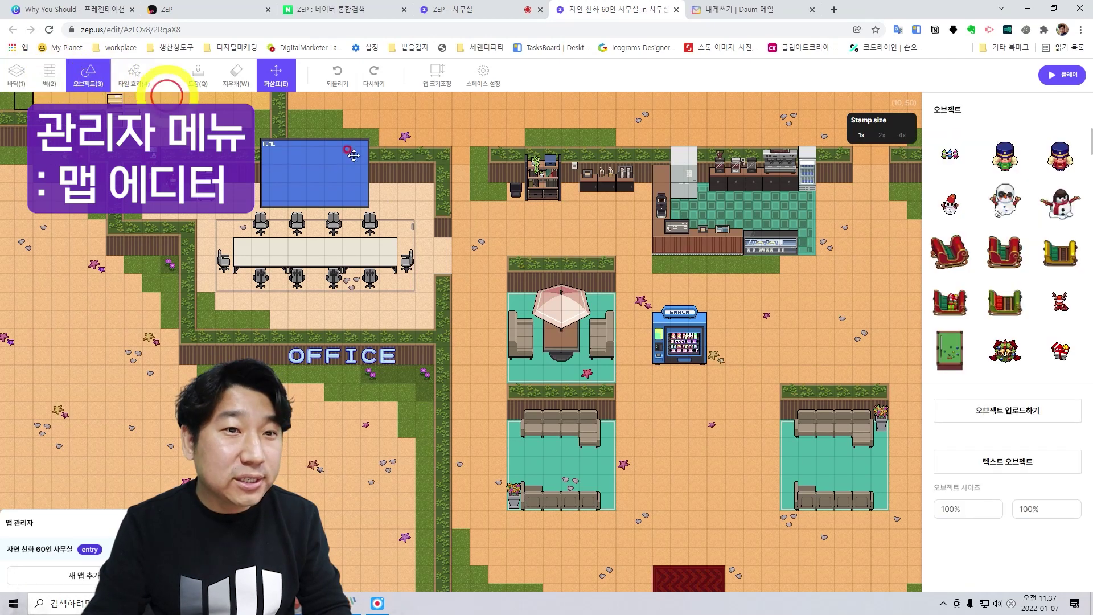
left_click(1005, 153)
left_click(196, 74)
left_click(740, 309)
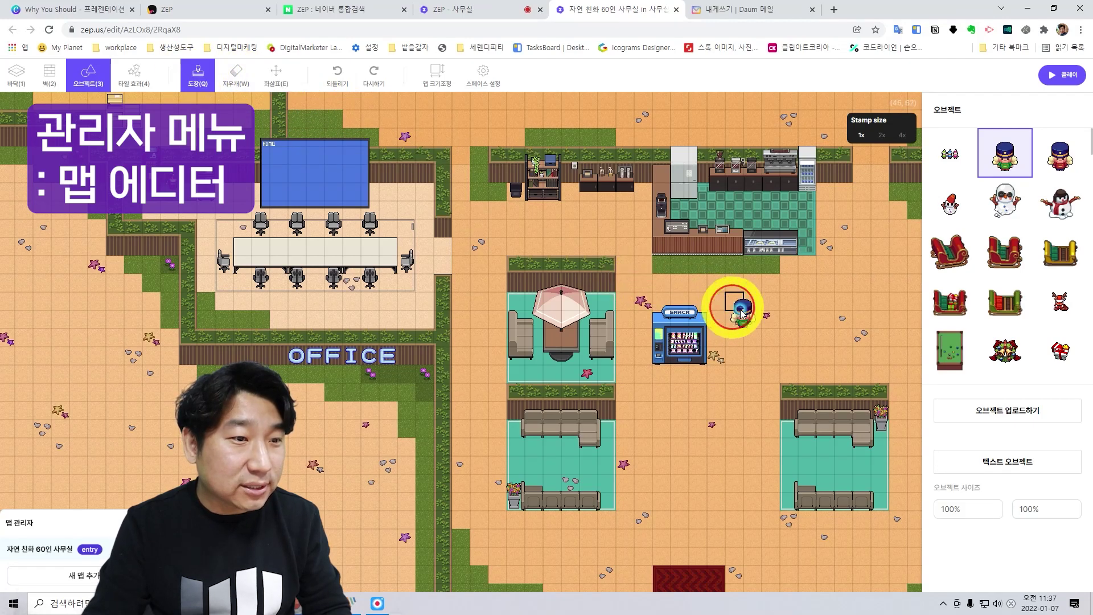
left_click(773, 304)
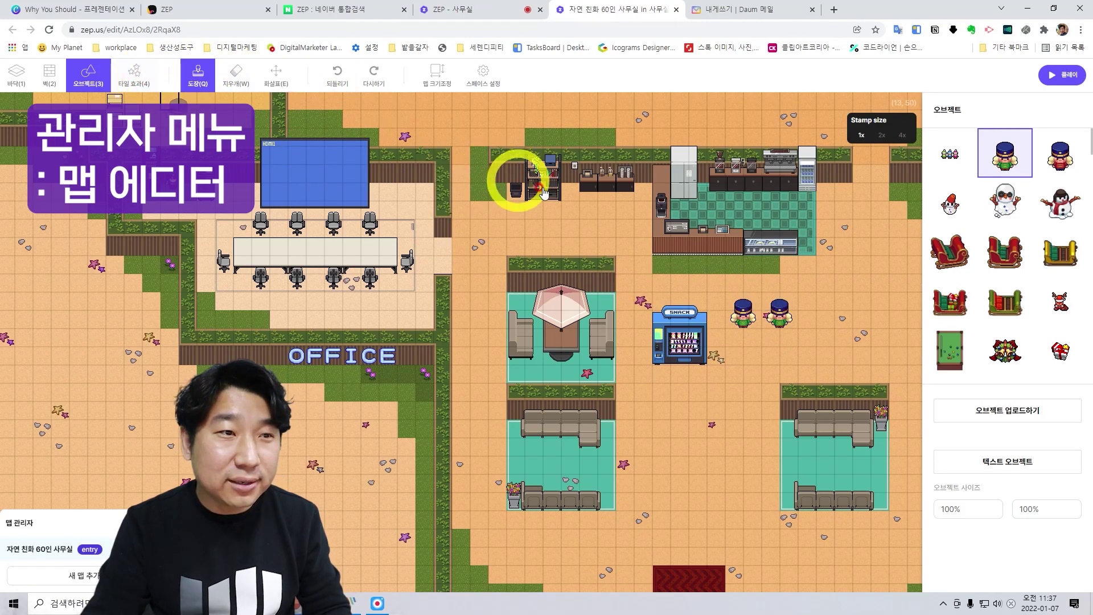
Step: Show the tile effects on the map and examine the available types, from 임패스어블 to 웹 포탈
left_click(134, 74)
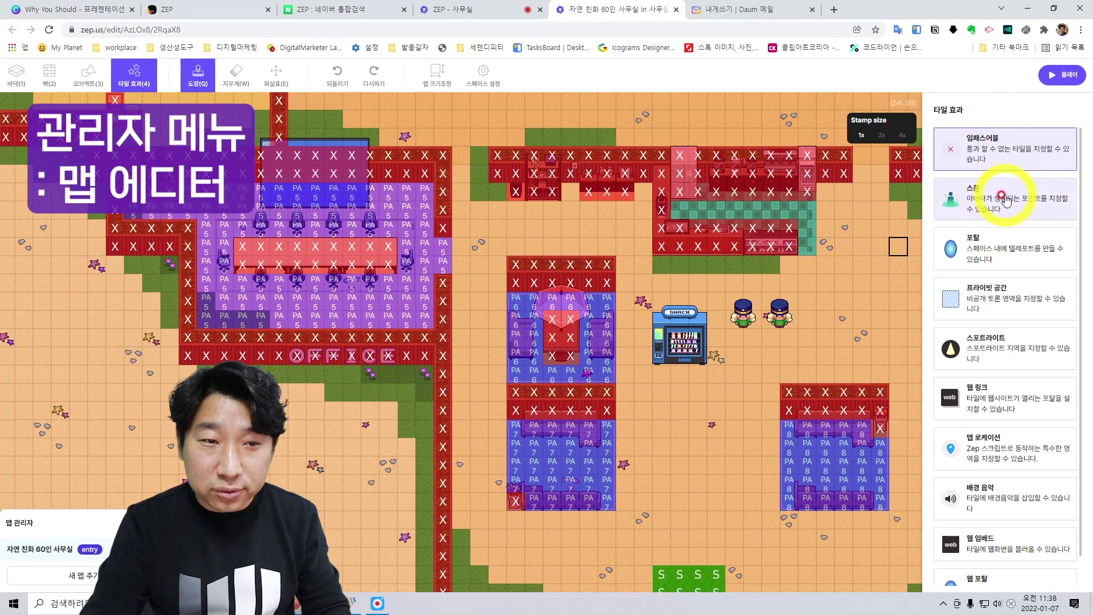
scroll(1049, 390, "down", 1)
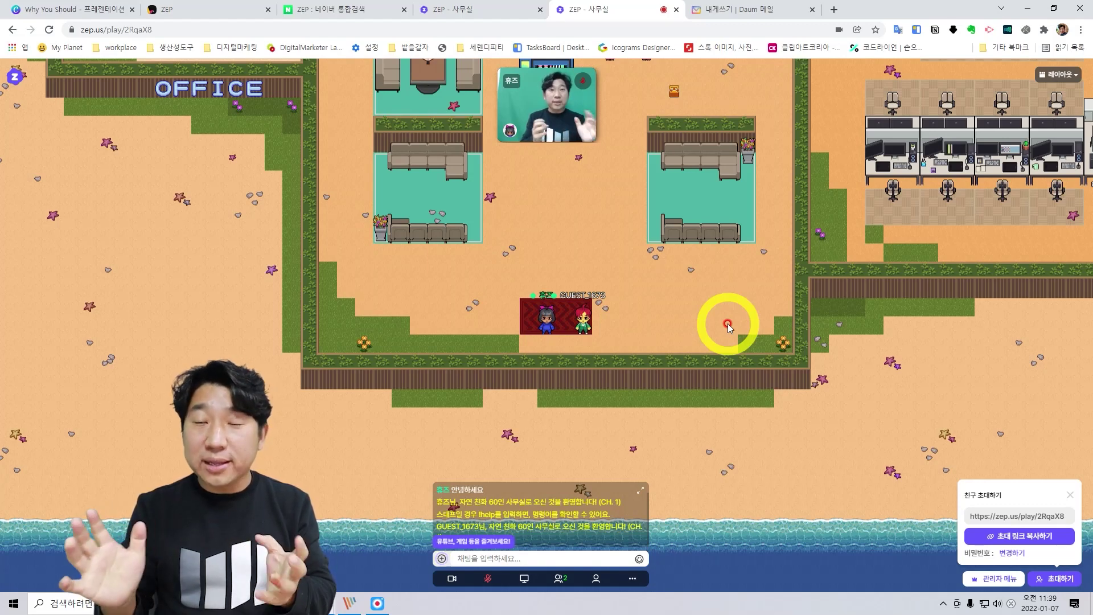
Step: Dismiss the 친구 초대하기 pop-up in the office space
left_click(729, 325)
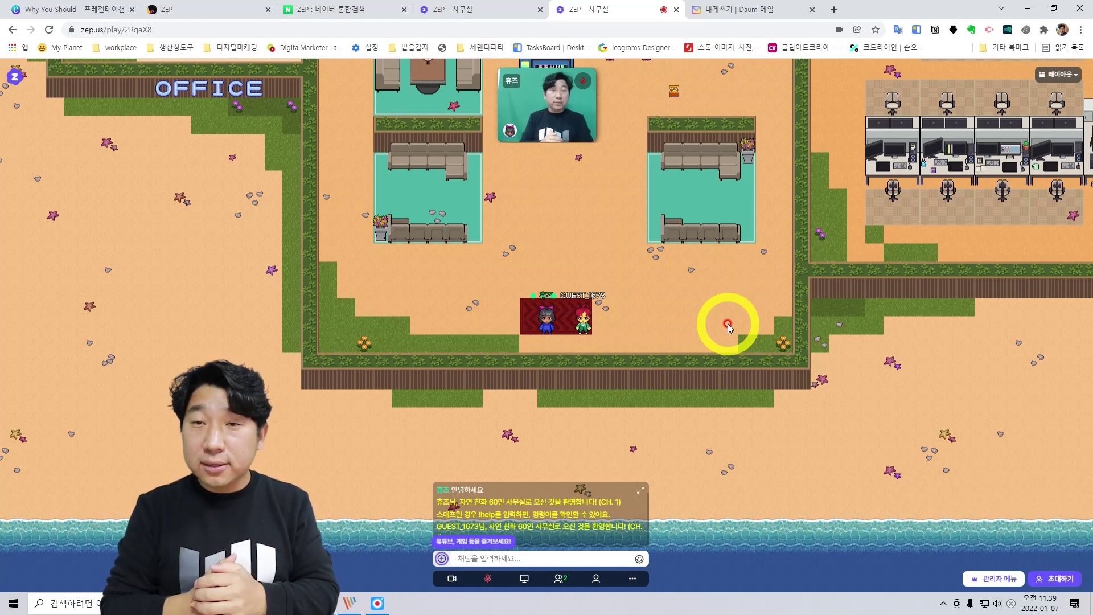